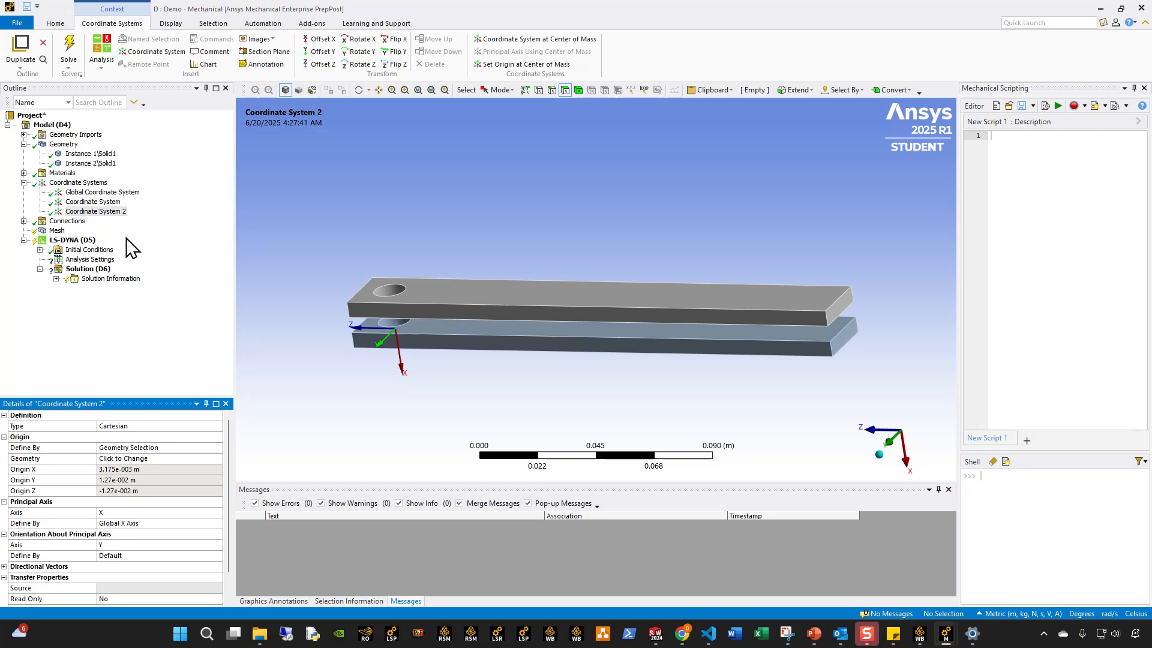
Examine the origins and orientations of the global coordinate system and the two user-defined coordinate systems at the bars' holes.
left_click(81, 203)
left_click(87, 212)
left_click(88, 194)
left_click(90, 212)
left_click(96, 202)
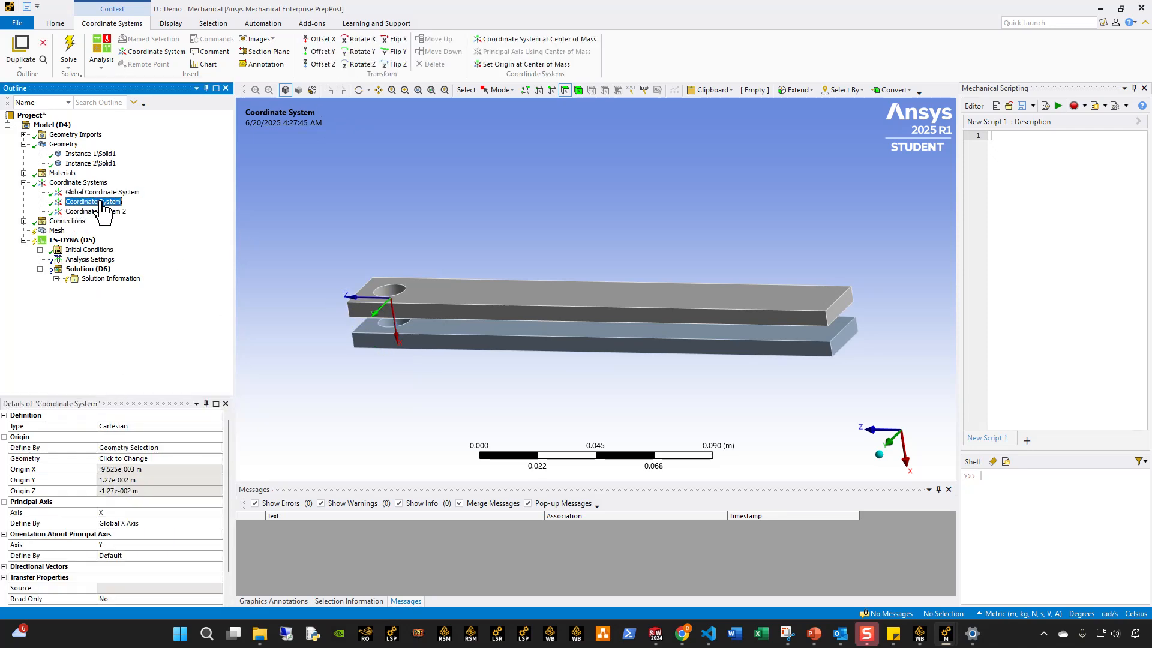
middle_click_drag(417, 291, 474, 261)
left_click(99, 212)
left_click(97, 194)
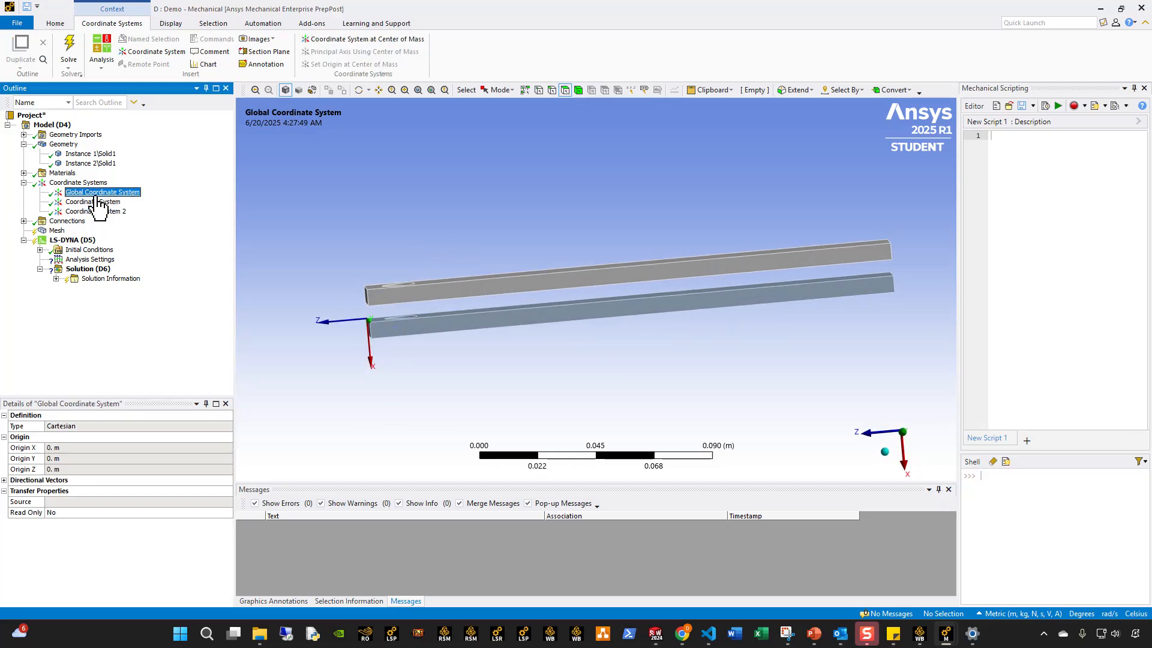
left_click(101, 202)
left_click(98, 212)
left_click(96, 202)
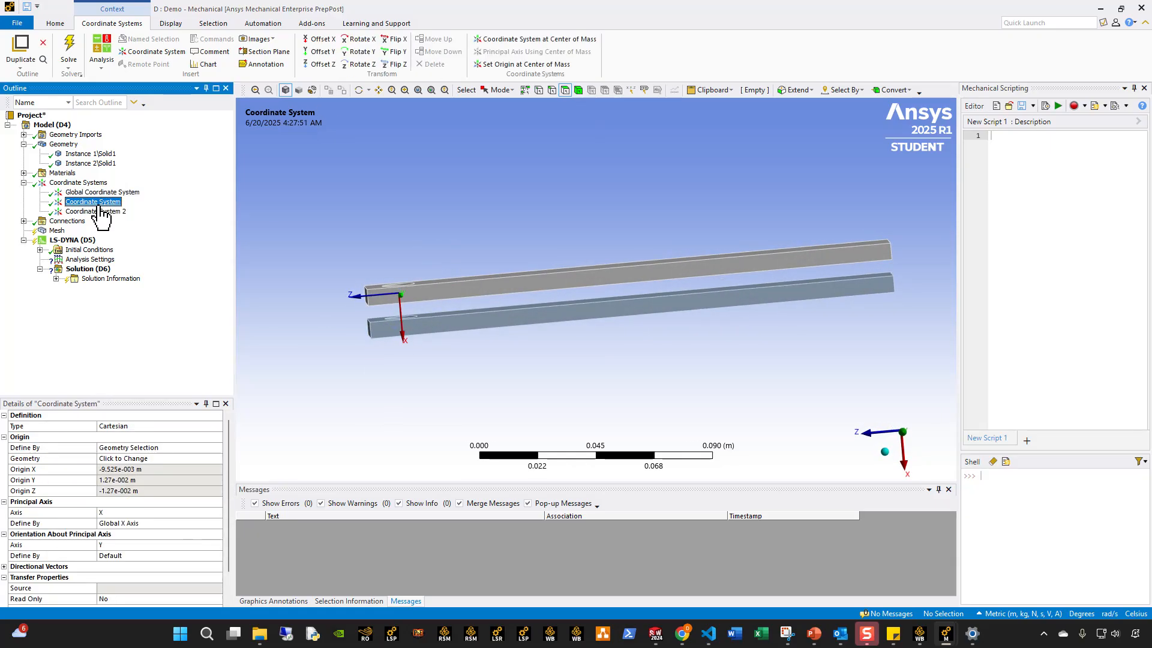
middle_click_drag(437, 278, 642, 396)
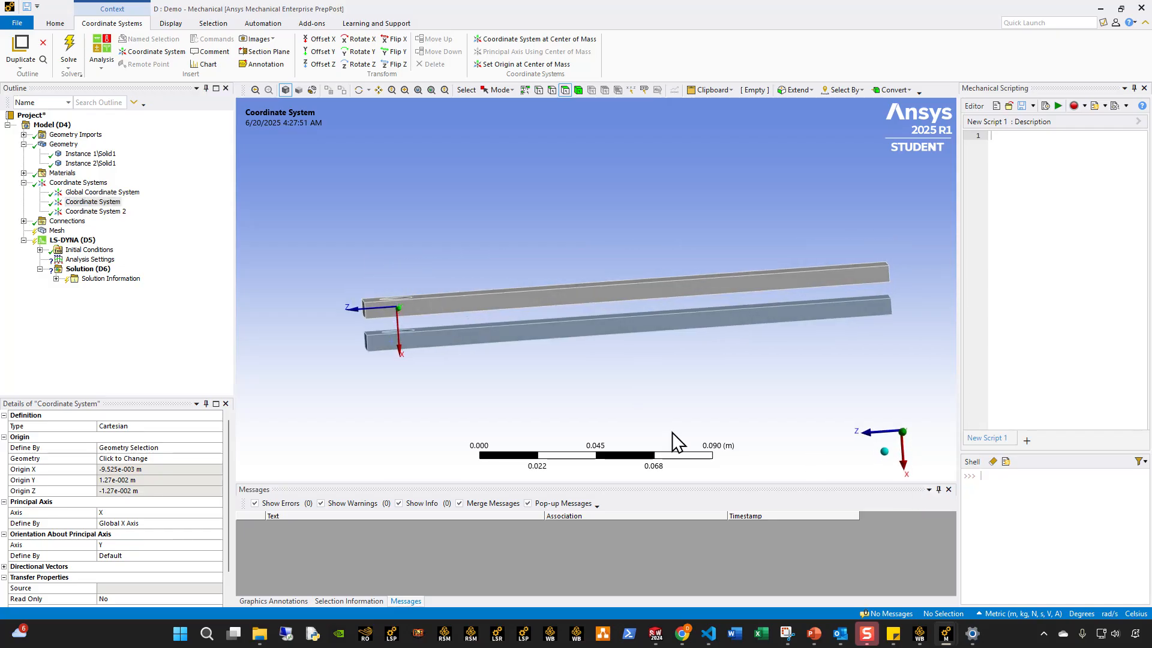
scroll(420, 369, "up", 3)
middle_click_drag(393, 372, 511, 366, "ctrl")
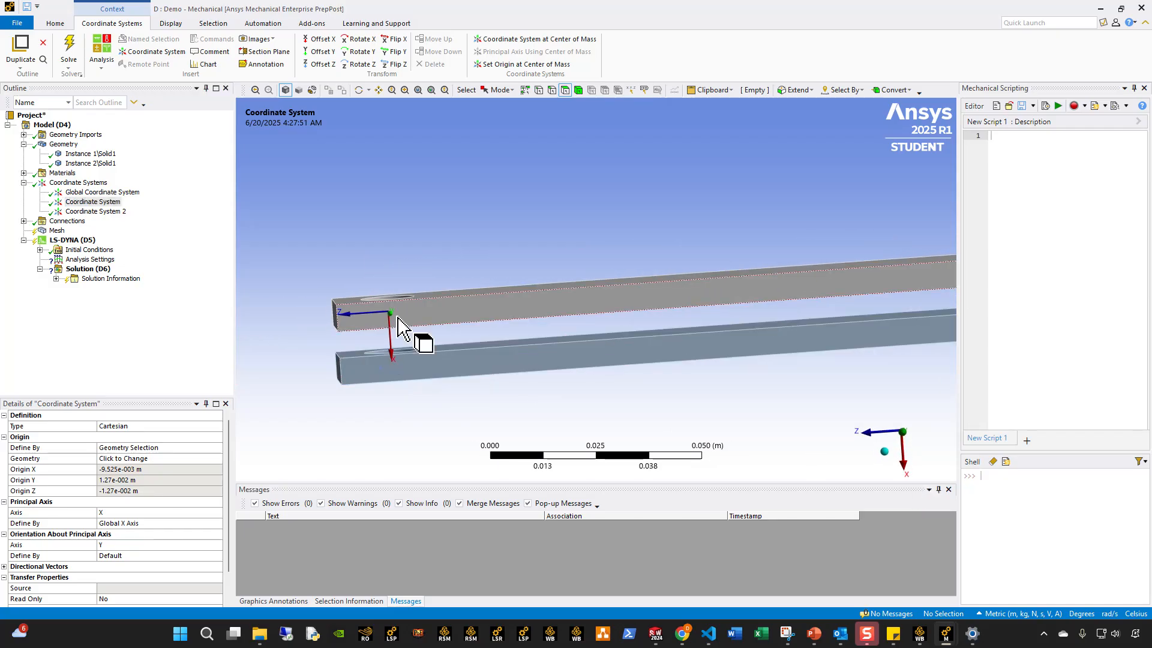
left_click(96, 211)
left_click(93, 202)
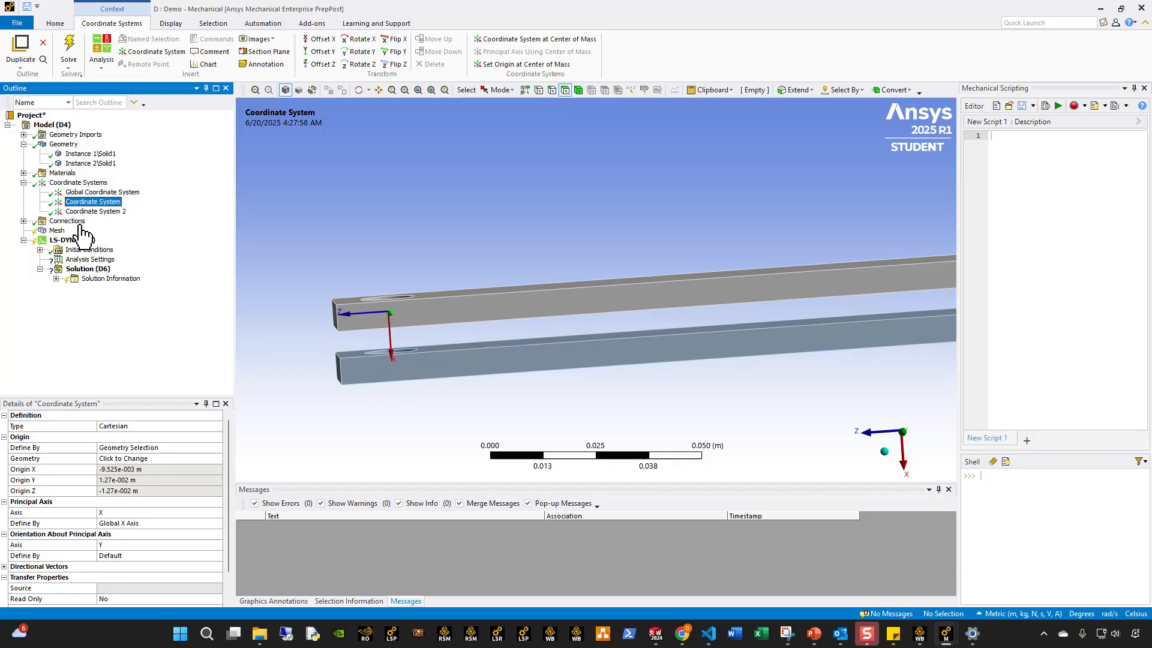
left_click(96, 211)
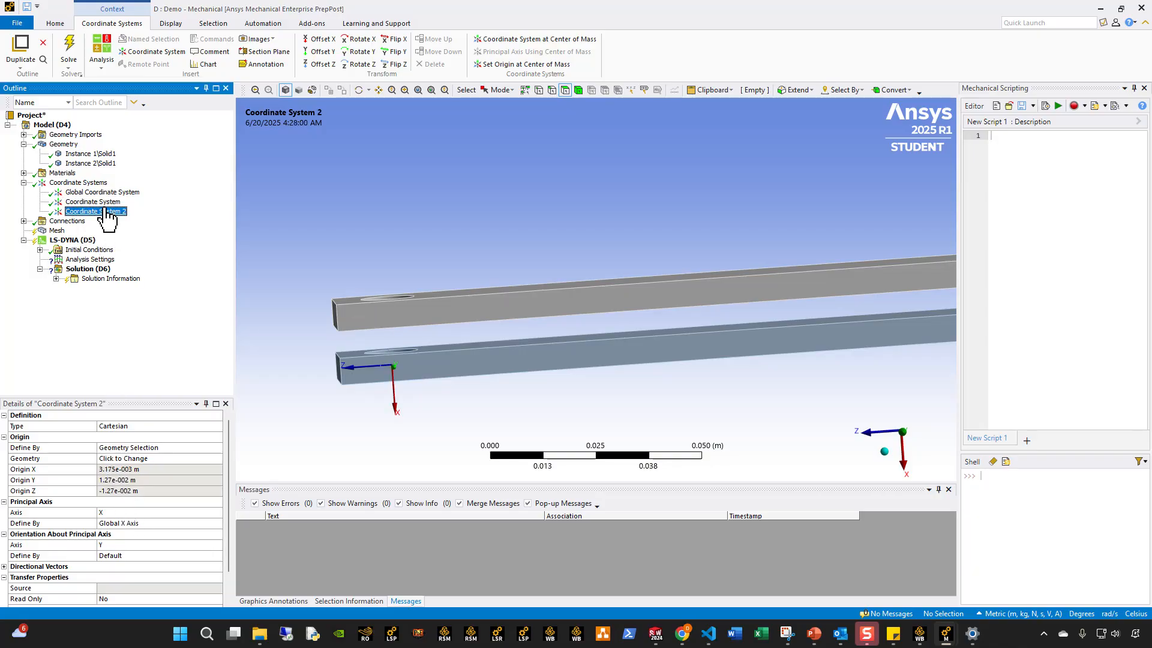
middle_click_drag(448, 372, 387, 396)
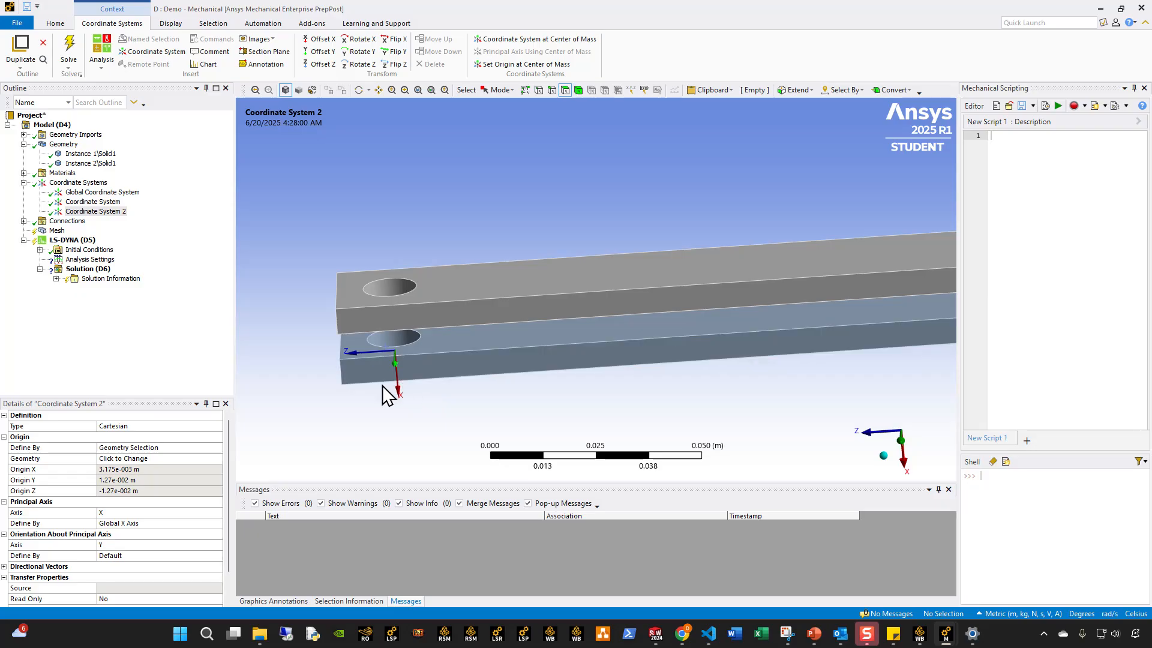
Set the global mesh element size to 2e-3 m.
left_click(43, 231)
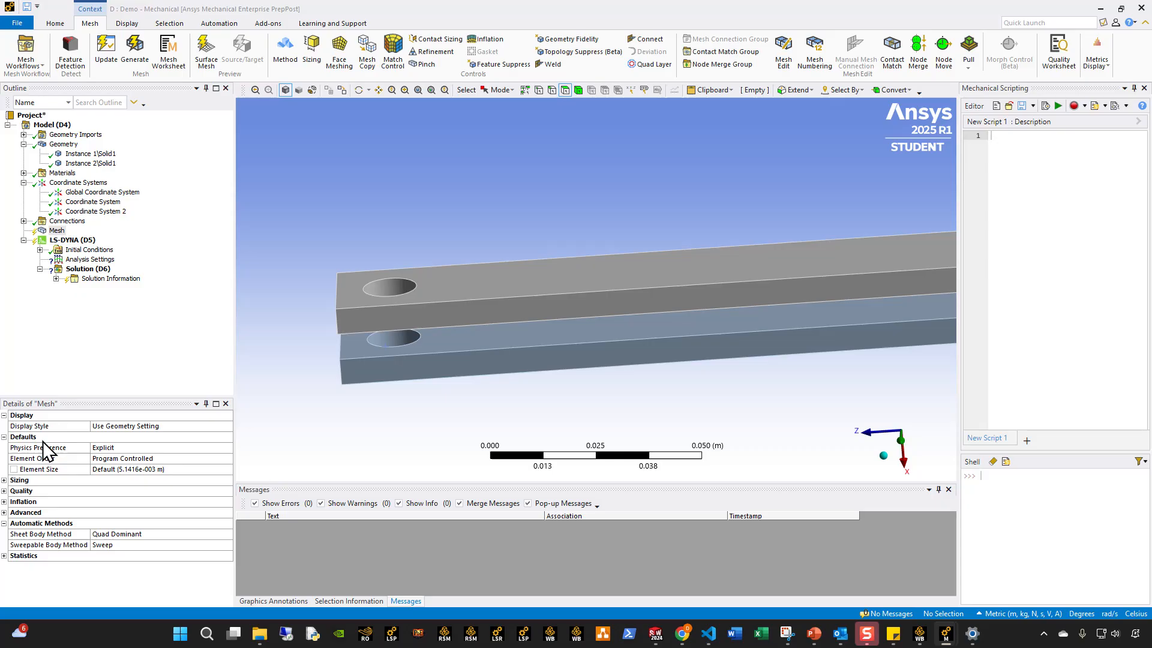
left_click(151, 470)
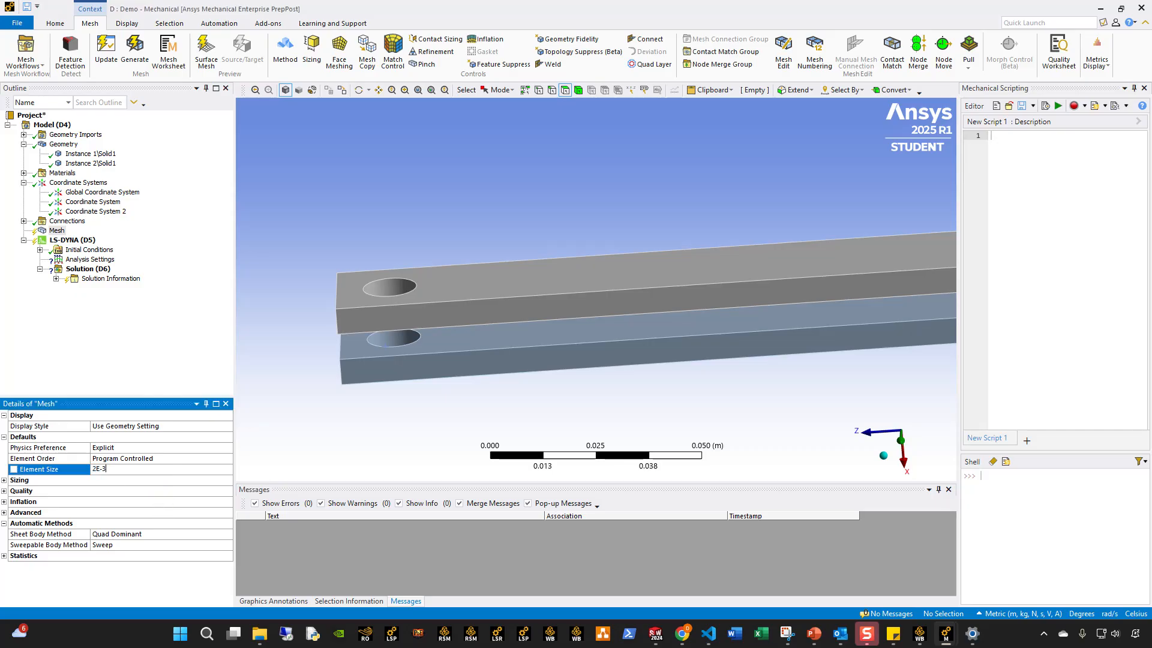
left_click(57, 230)
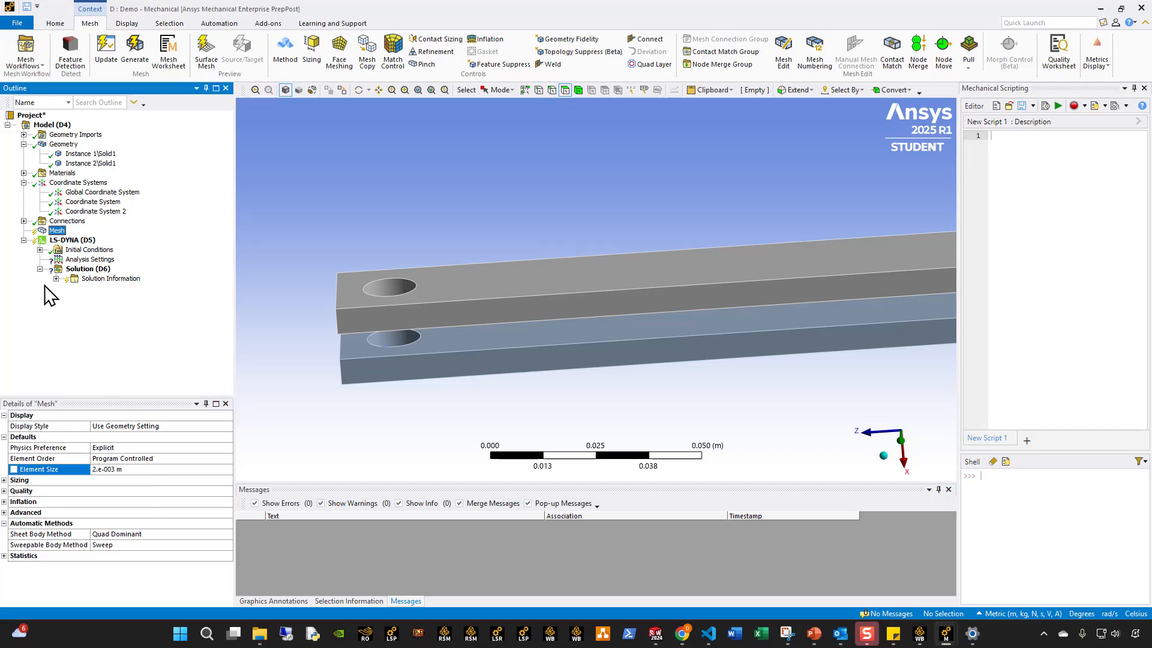
Add a mesh method scoped to both bars, set it to MultiZone, and generate the mesh.
left_click(283, 55)
left_click(578, 91)
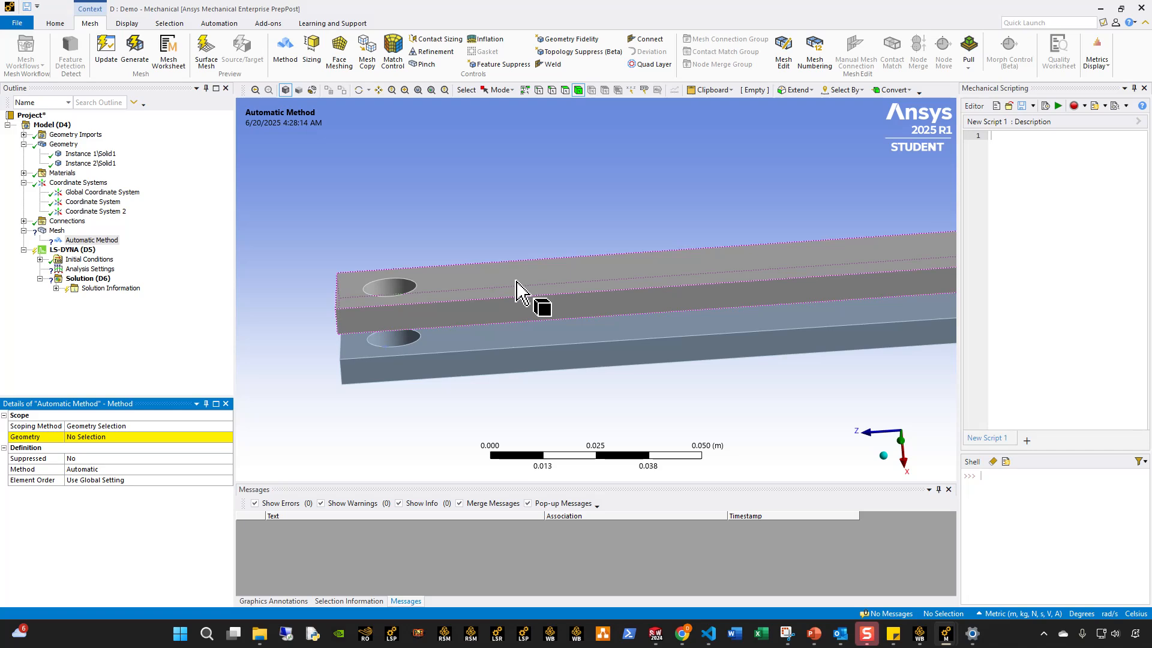
left_click(518, 291)
left_click(517, 355, "ctrl")
left_click(115, 437)
left_click(107, 437)
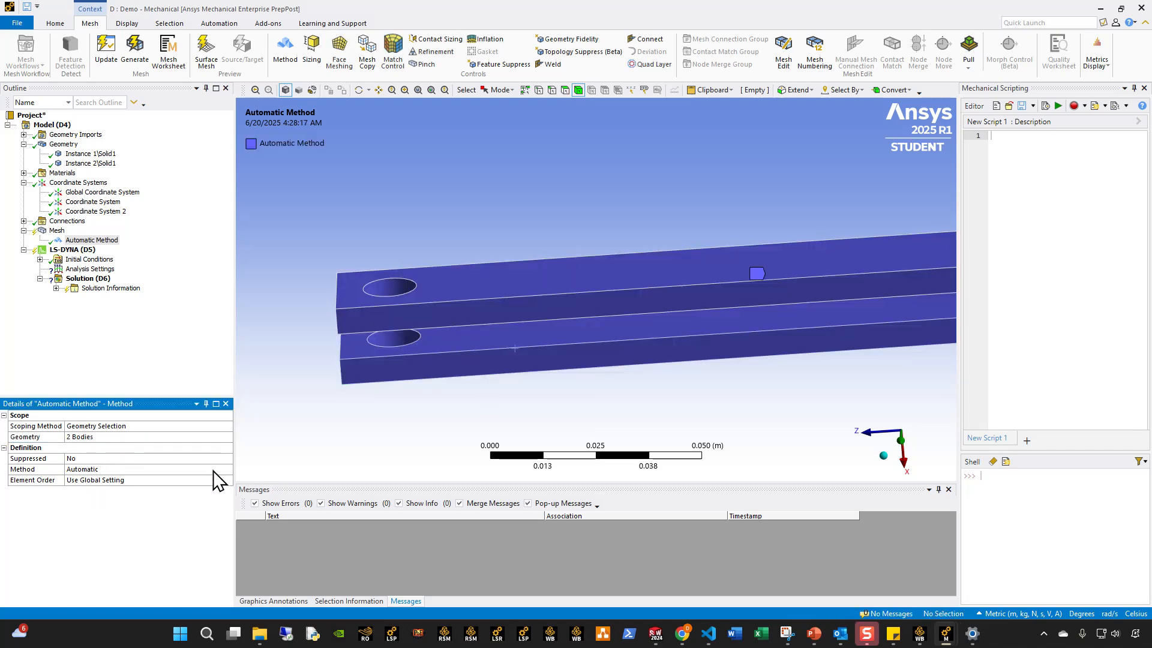
left_click(228, 469)
left_click(227, 469)
left_click(95, 510)
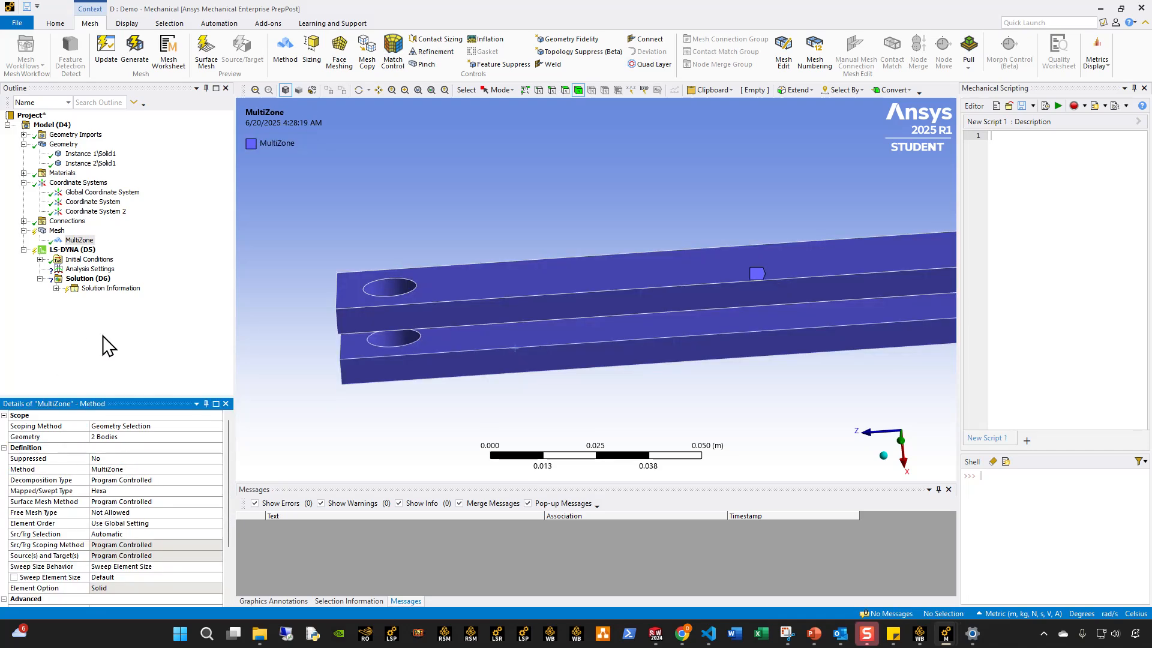
right_click(55, 230)
left_click(85, 263)
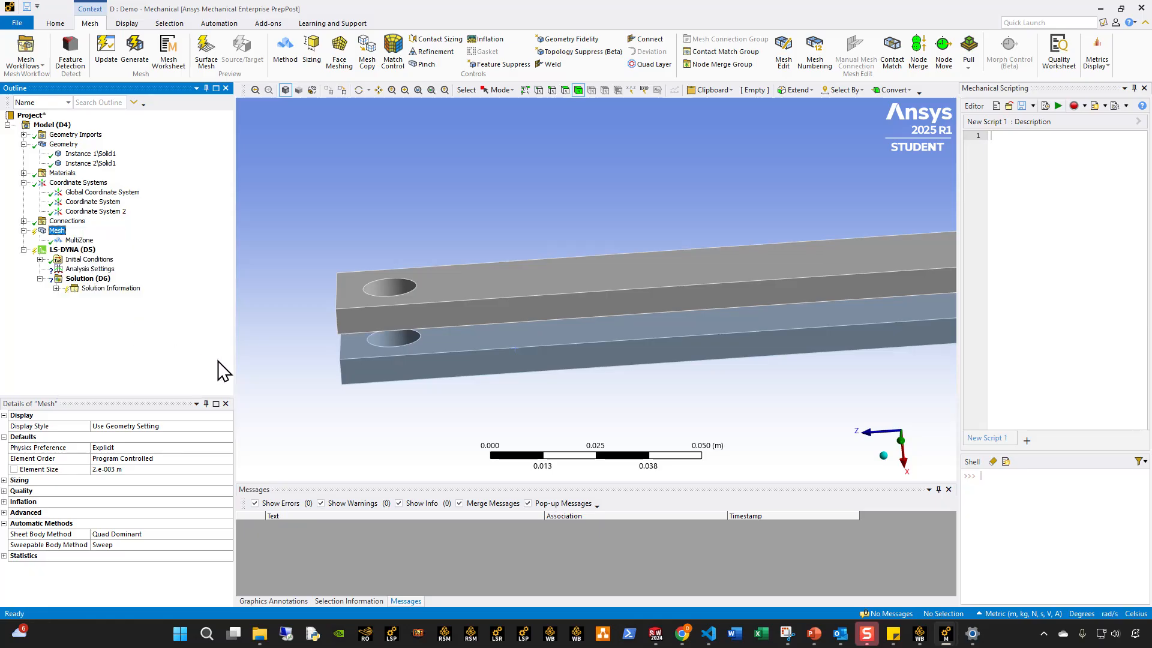
Suppress the Body Interaction object under Connections.
left_click(24, 221)
left_click(84, 231)
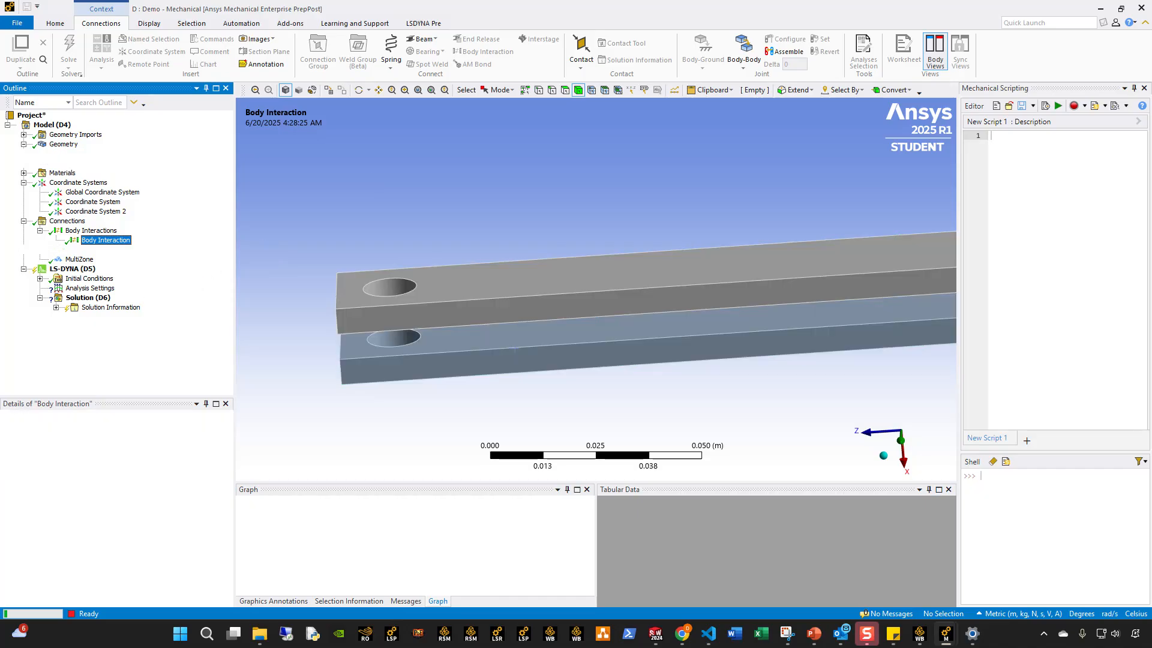
middle_click_drag(442, 329, 473, 382)
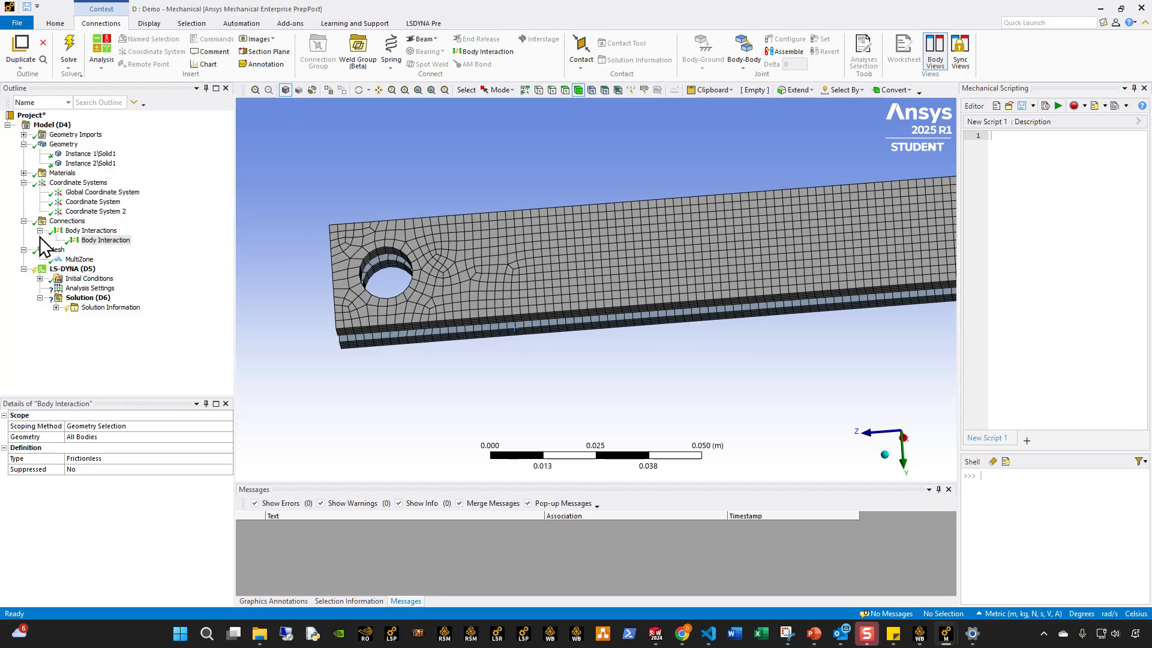
right_click(93, 243)
left_click(129, 269)
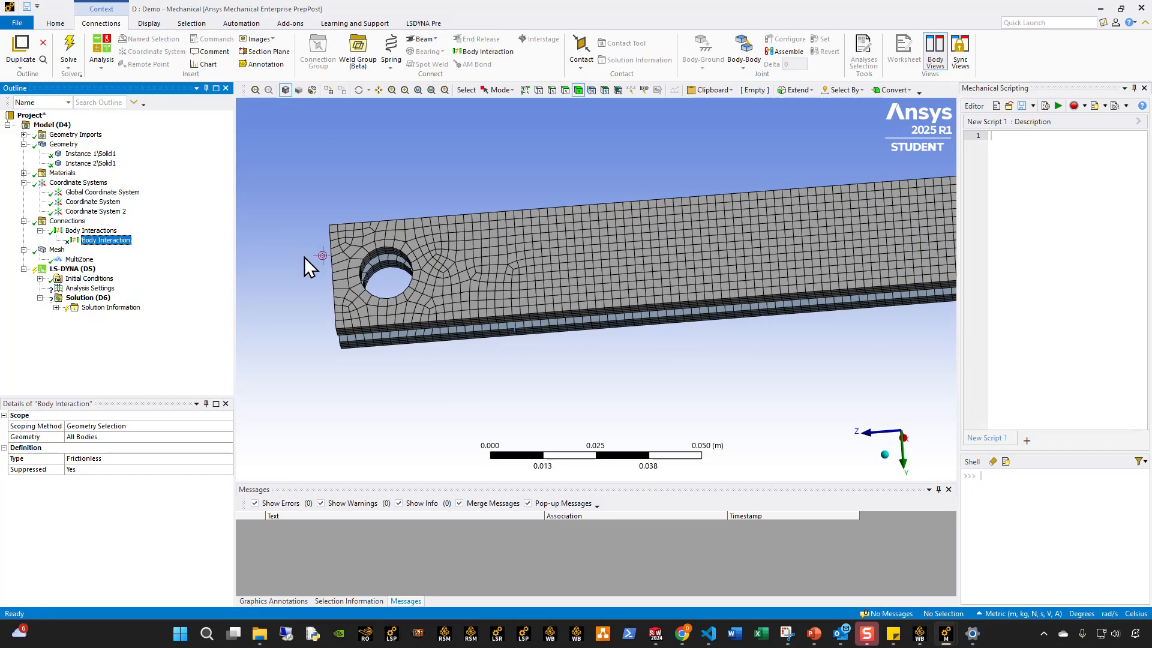
Set the end time in the LS-DYNA analysis settings to 0.1 s.
left_click(90, 288)
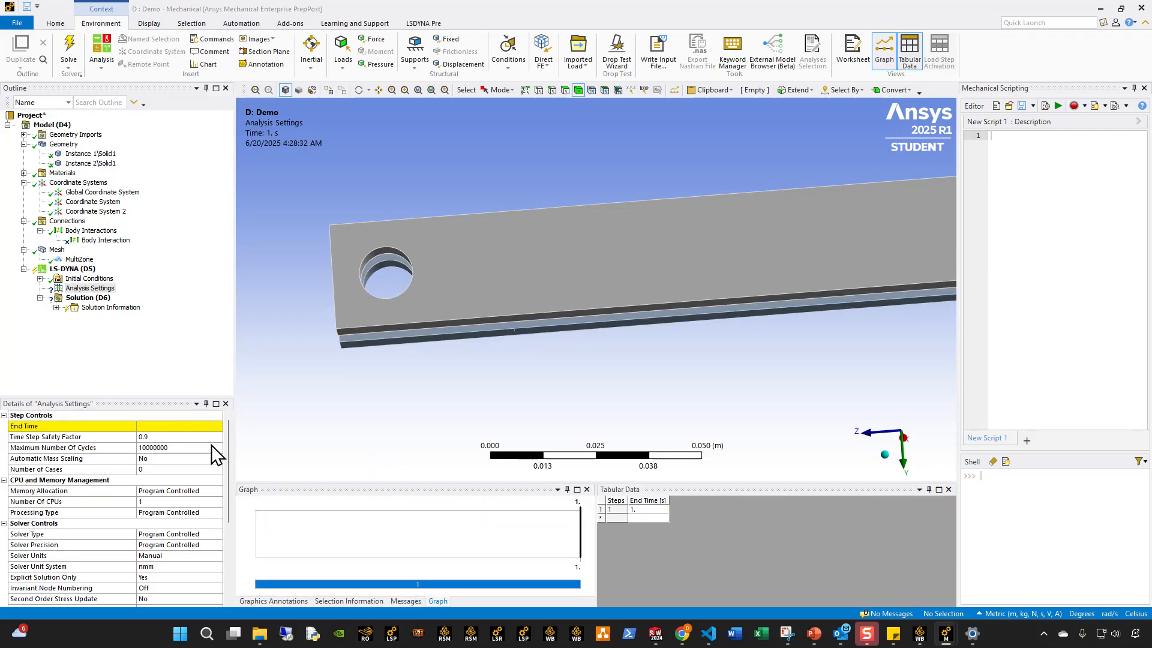
left_click(186, 426)
type("0.1")
key("Return")
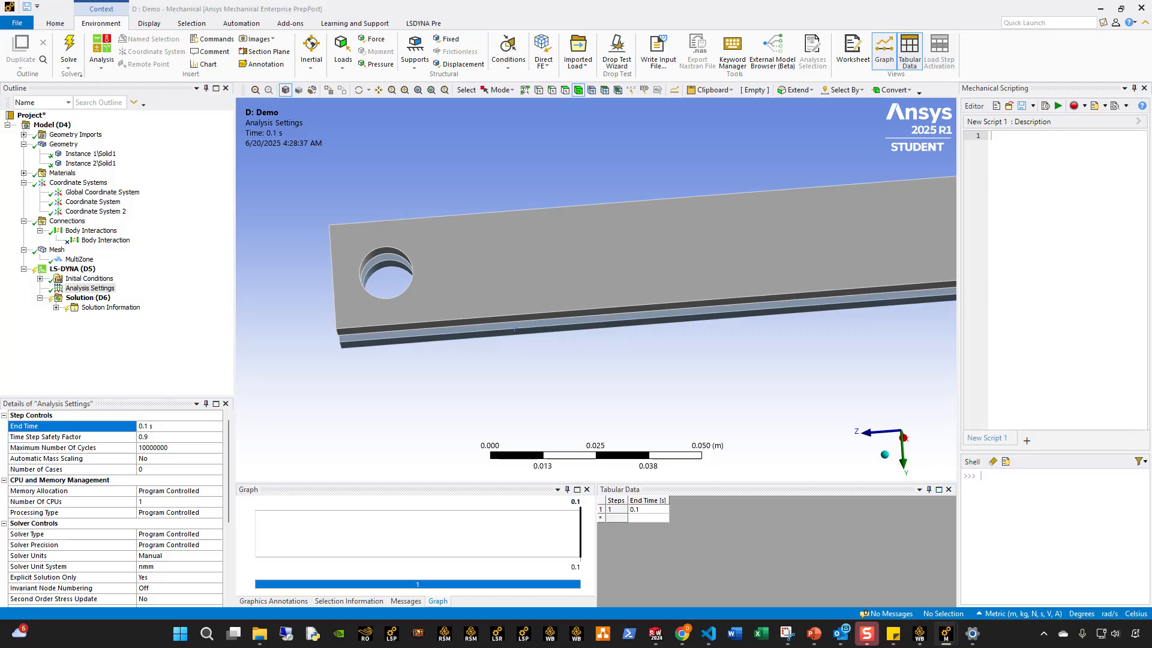
Apply a Fixed Support to the lower bar's end face nearest its hole.
middle_click_drag(454, 332, 469, 268)
left_click(324, 334)
left_click(347, 116)
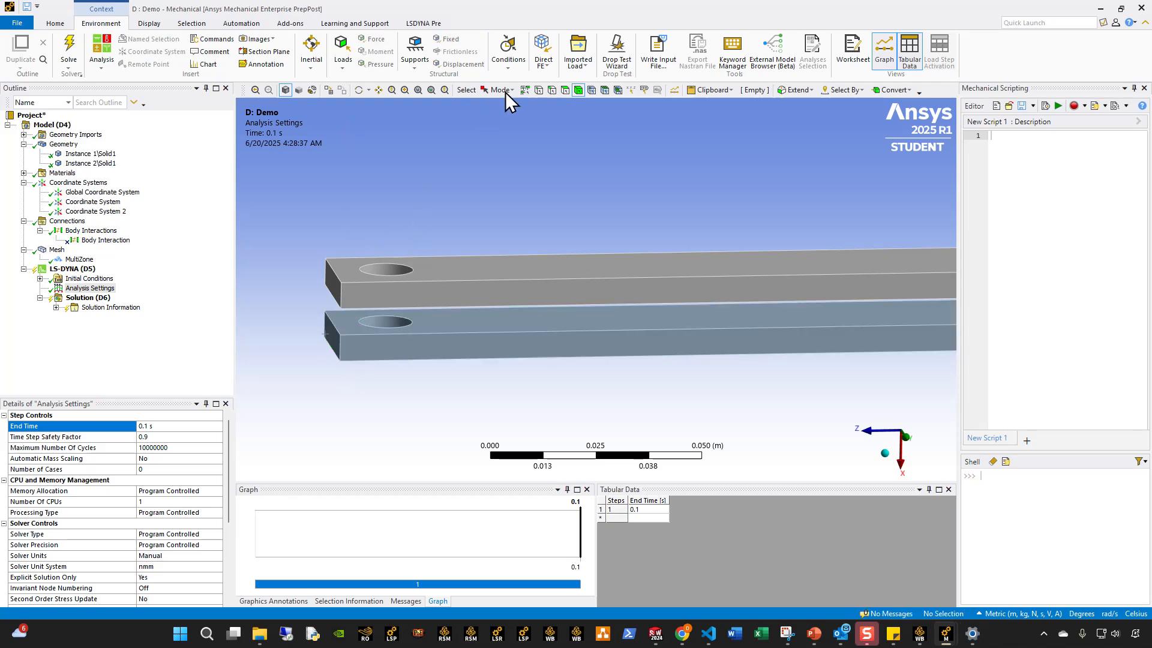
left_click(566, 90)
left_click(332, 338)
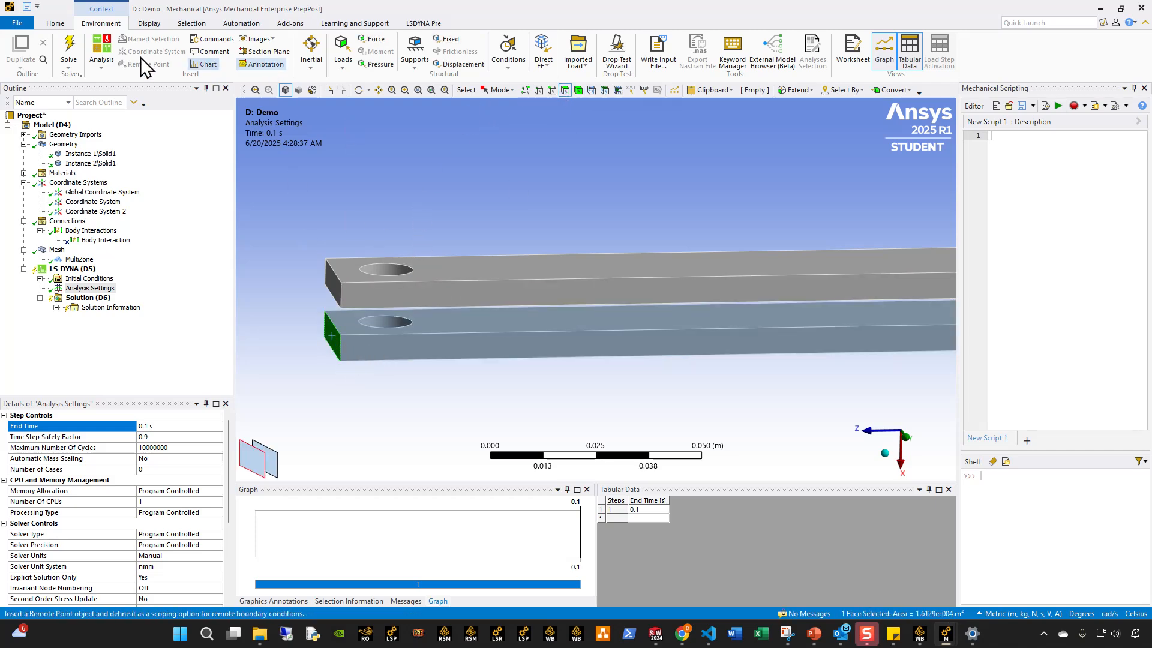
left_click(448, 40)
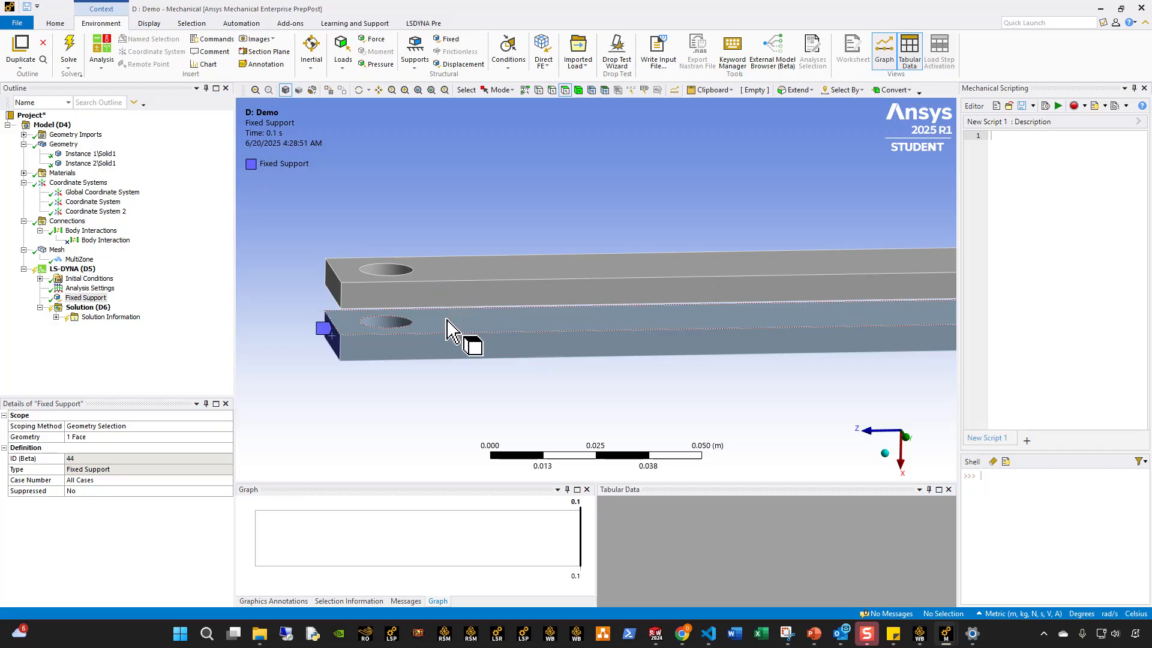
Insert a Remote Displacement on the cylindrical hole face of the upper bar.
middle_click_drag(456, 329, 384, 288)
left_click(384, 288)
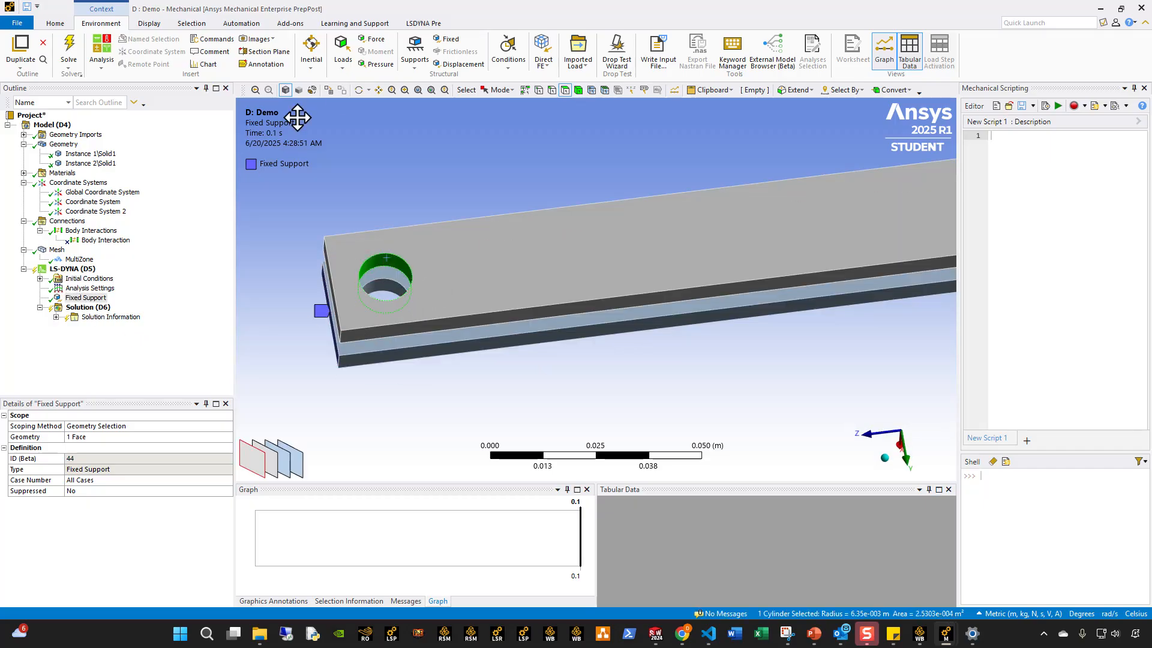
left_click(416, 63)
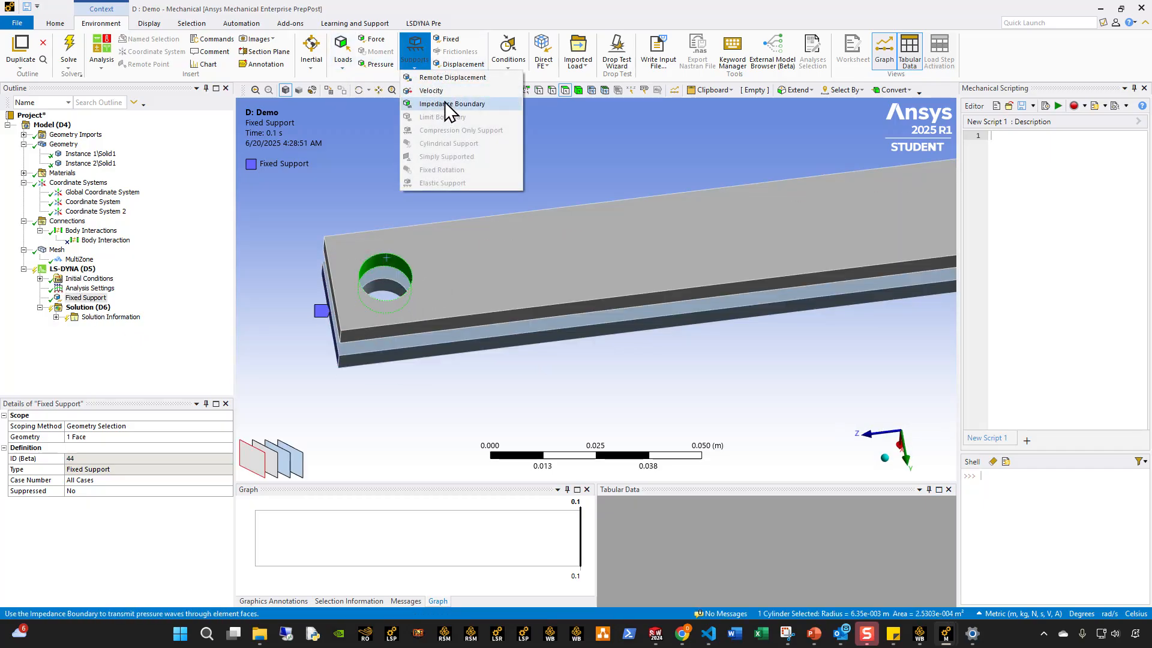
left_click(449, 105)
key("super+d")
key("super+d")
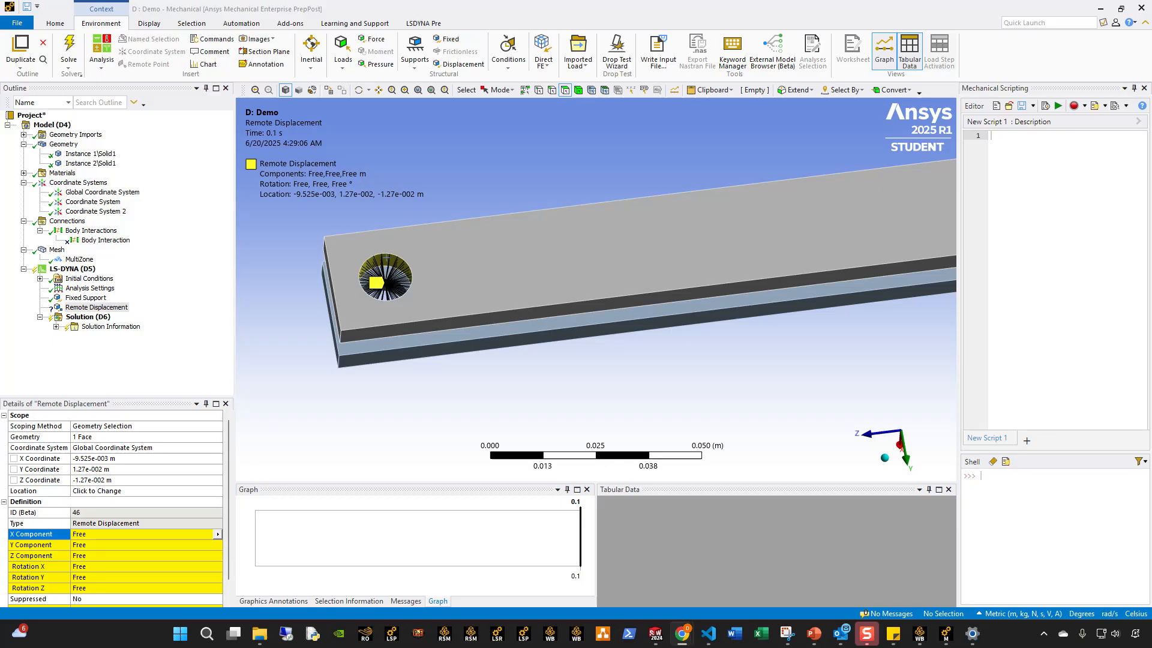
Rescope the Remote Displacement to the upper bar's end face opposite the hole and relocate its remote point to that face.
mouse_move(348, 327)
middle_mouse_down()
mouse_move(360, 350)
mouse_move(359, 340)
middle_mouse_up()
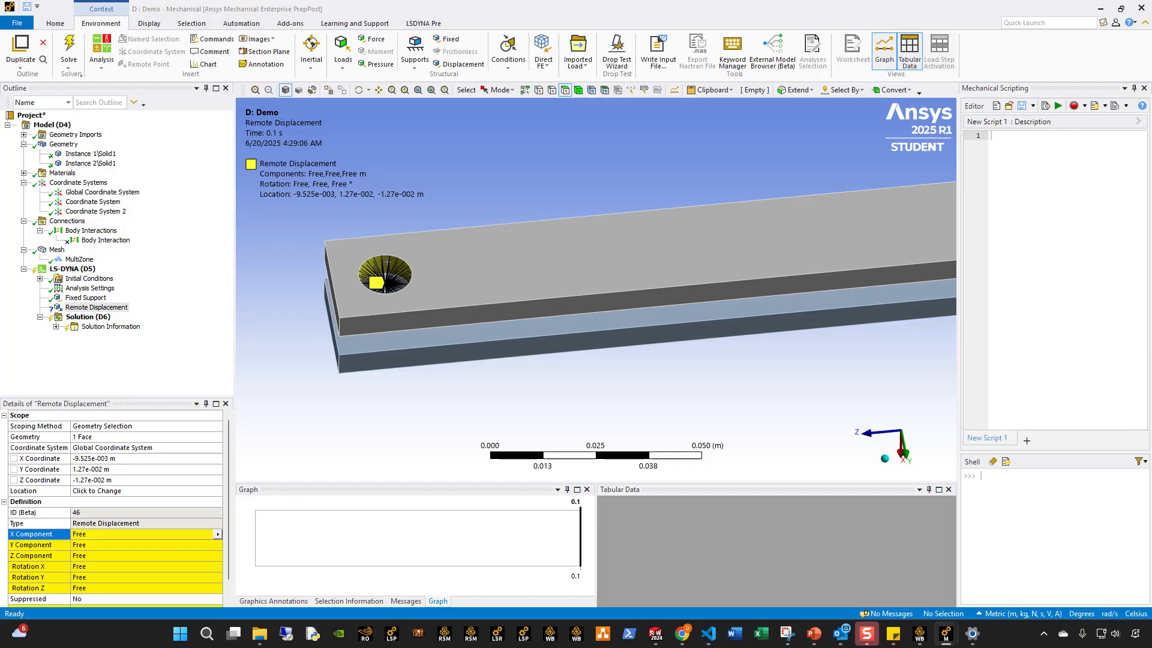
middle_click_drag(670, 412, 672, 360)
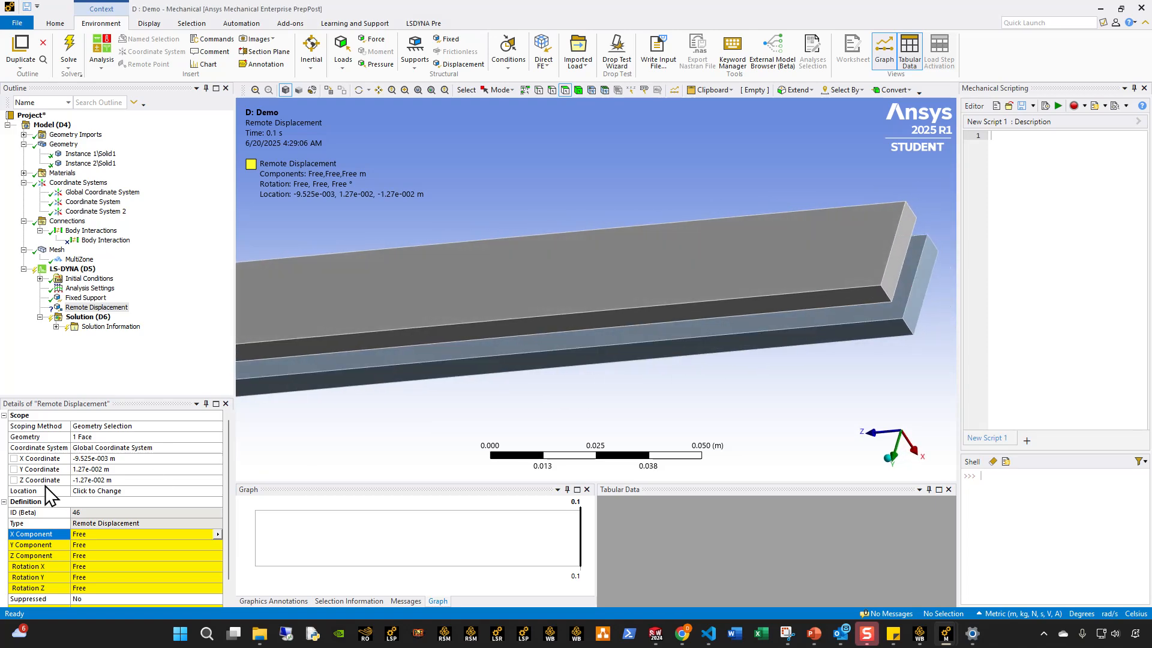
left_click(107, 438)
left_click(904, 247)
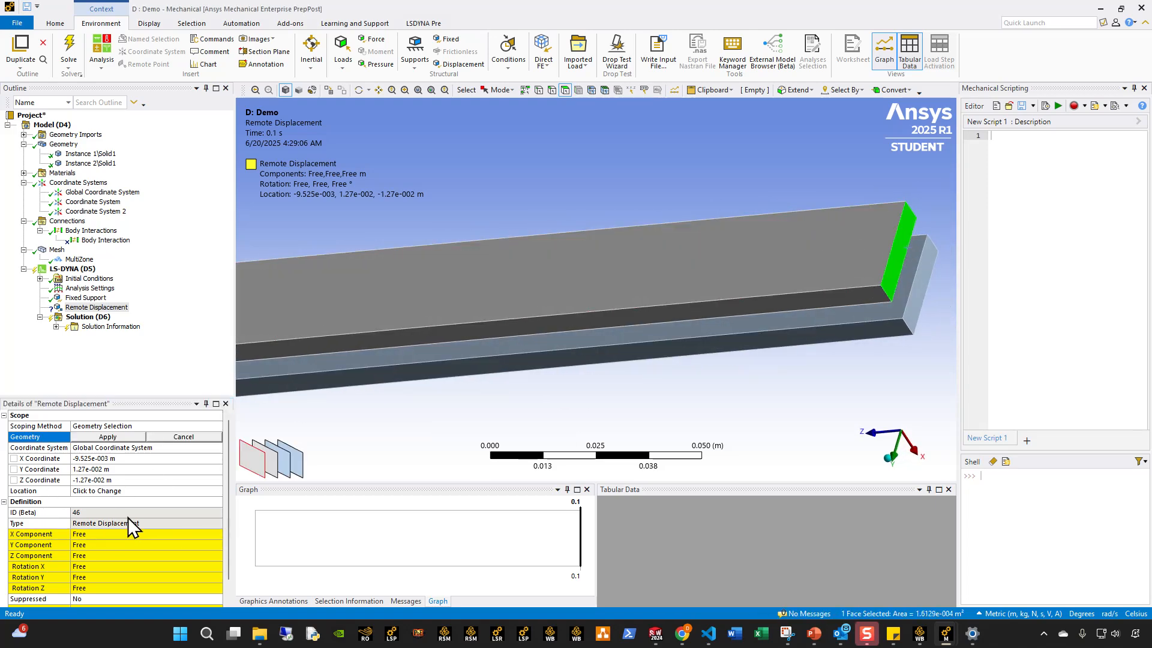
left_click(109, 437)
left_click(123, 491)
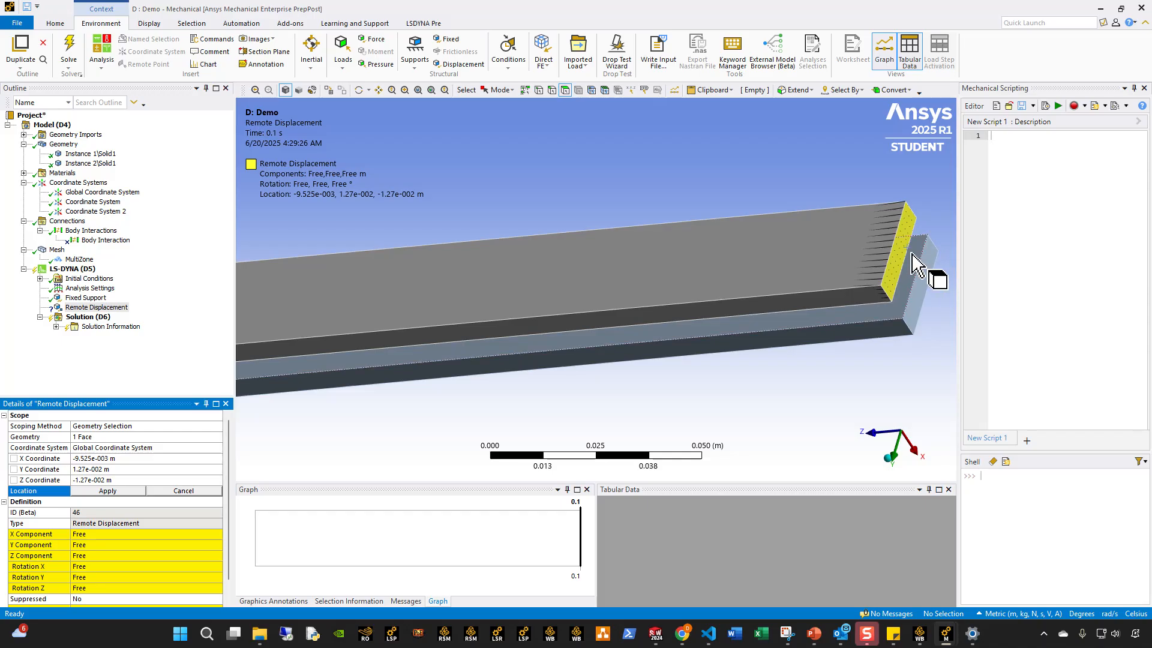
left_click(107, 491)
Set the Remote Displacement's X component to -1e-3 m.
mouse_move(528, 366)
middle_mouse_down()
mouse_move(635, 316)
mouse_move(728, 300)
mouse_move(722, 308)
mouse_move(740, 313)
middle_mouse_up()
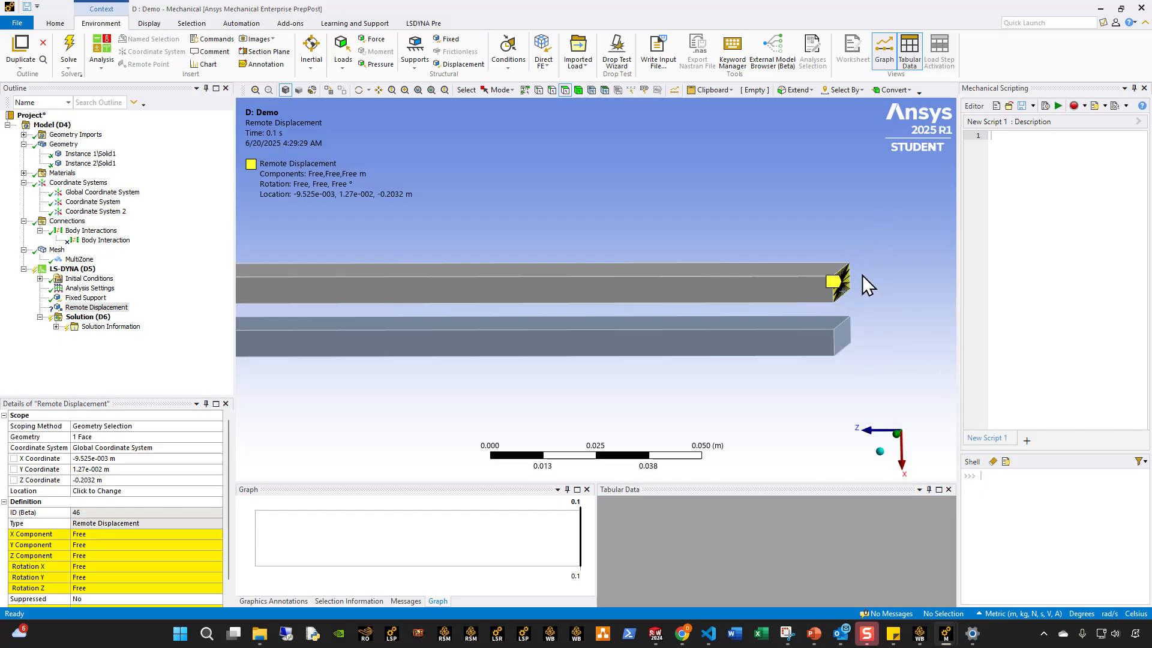
left_click(97, 534)
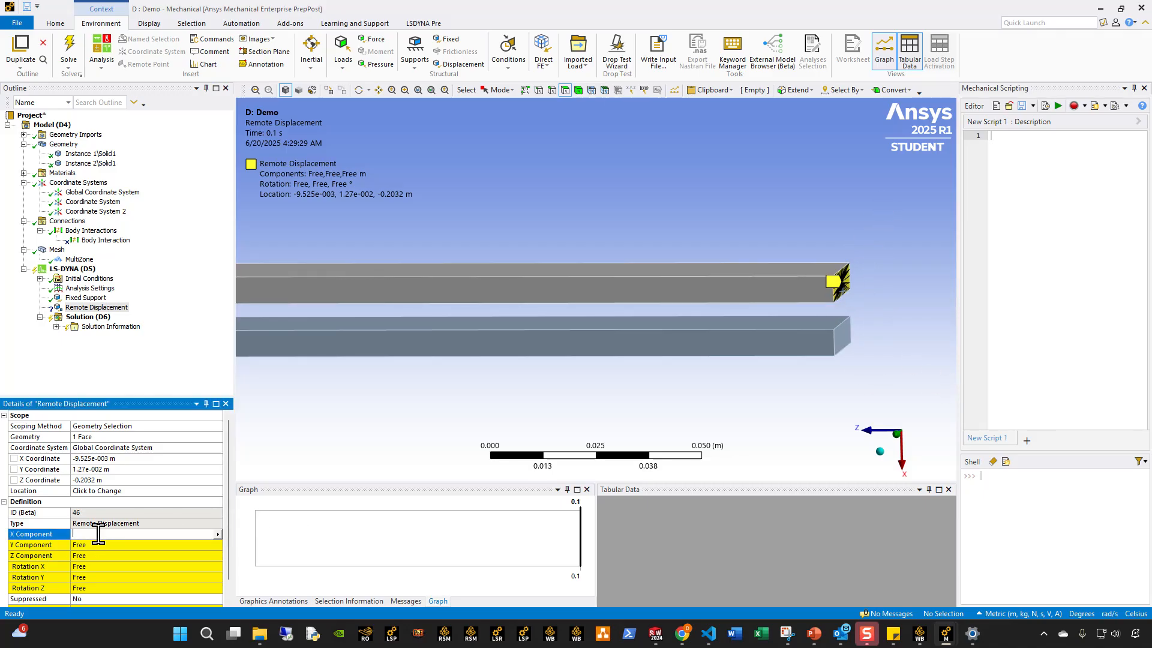
type("-1E-3")
key("Return")
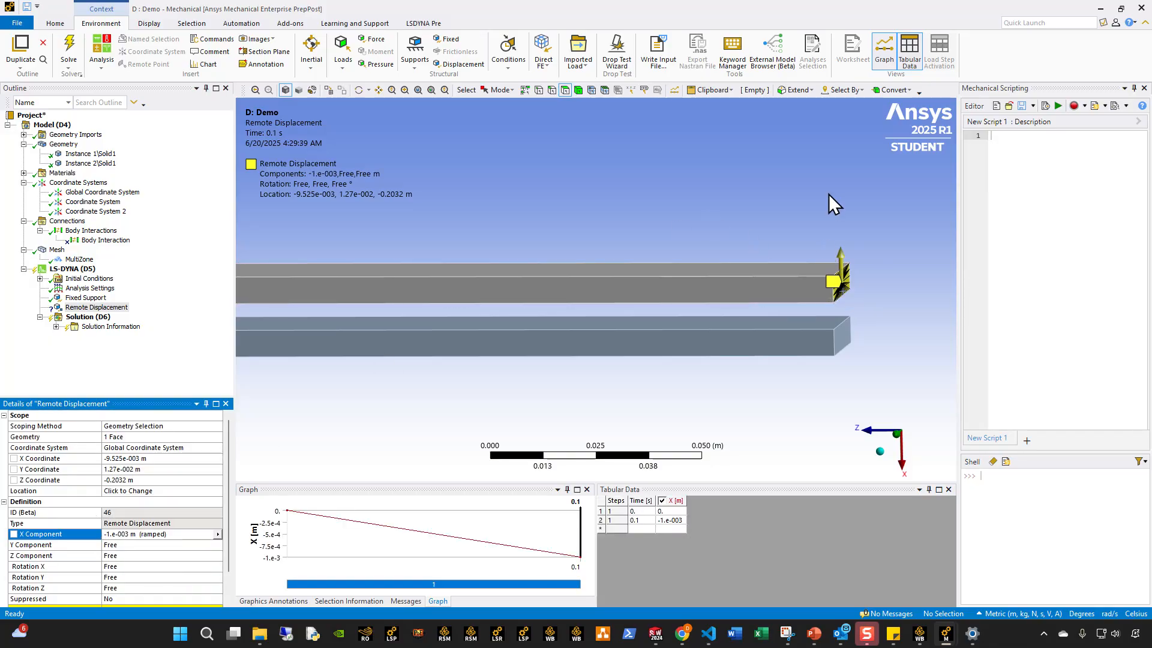
scroll(58, 534, "down", 1)
scroll(618, 350, "down", 3)
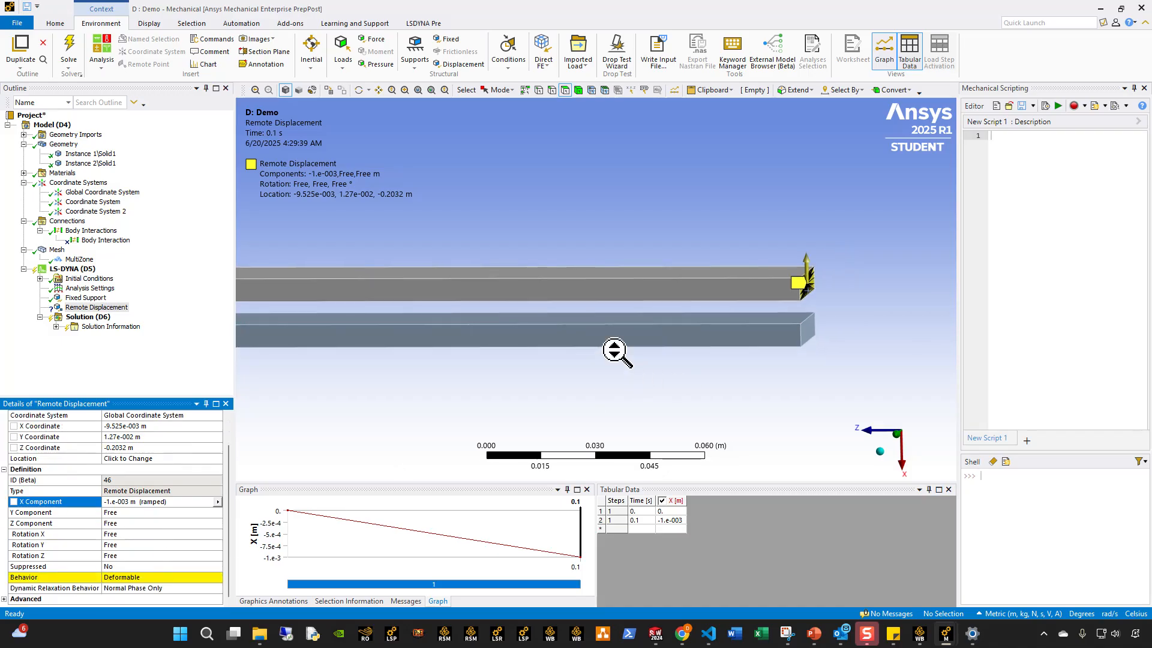
middle_click_drag(436, 305, 593, 314, "ctrl")
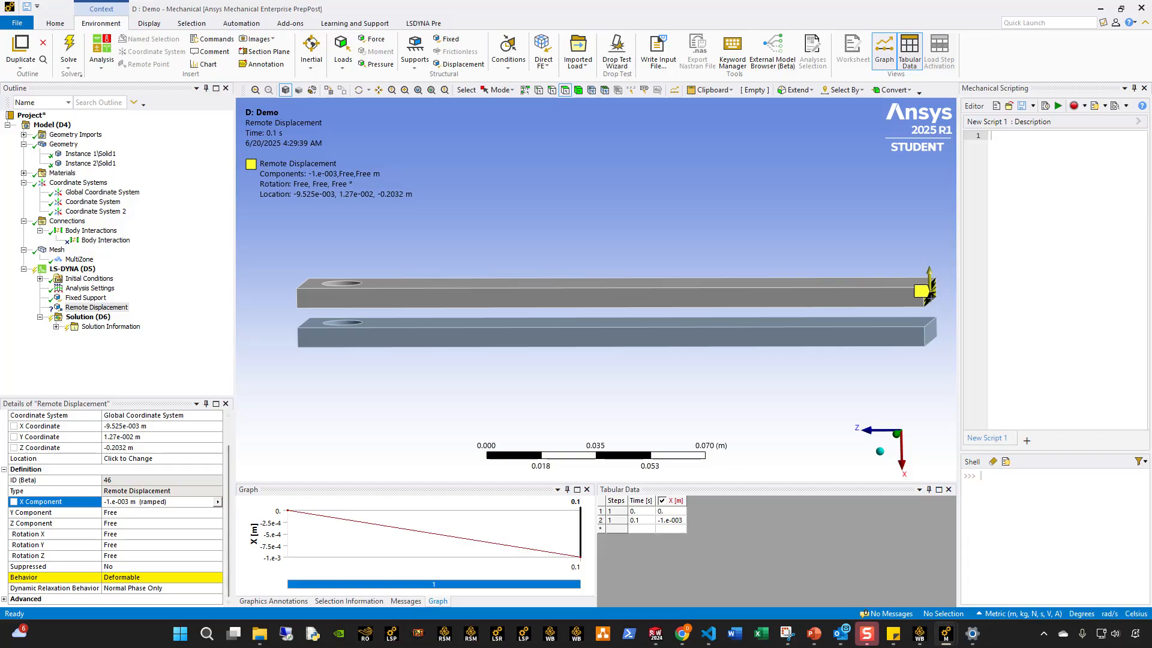
Reference the Remote Displacement to the custom Coordinate System and set its Rotation X to -45°.
double_click(195, 419)
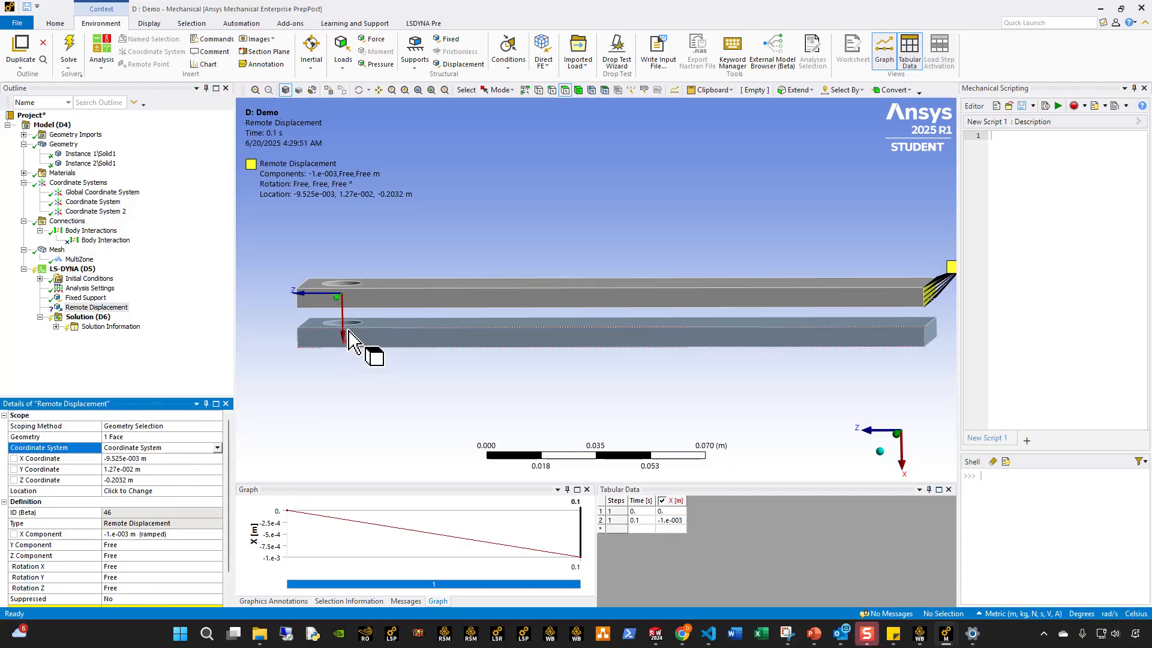
scroll(125, 544, "down", 1)
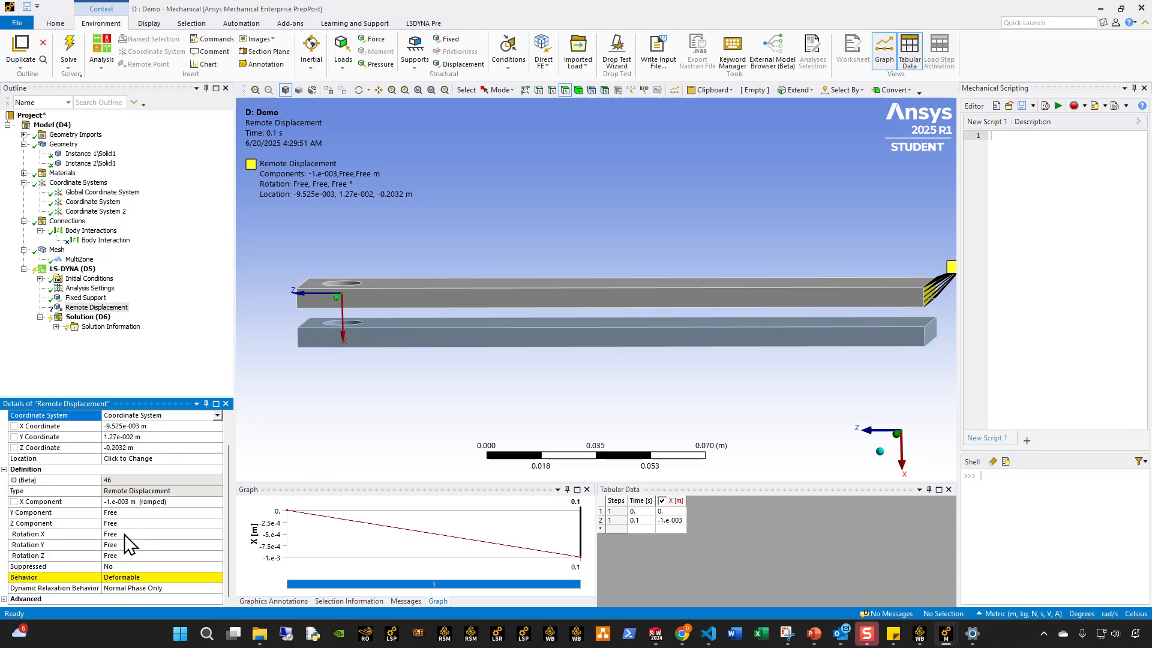
left_click(121, 533)
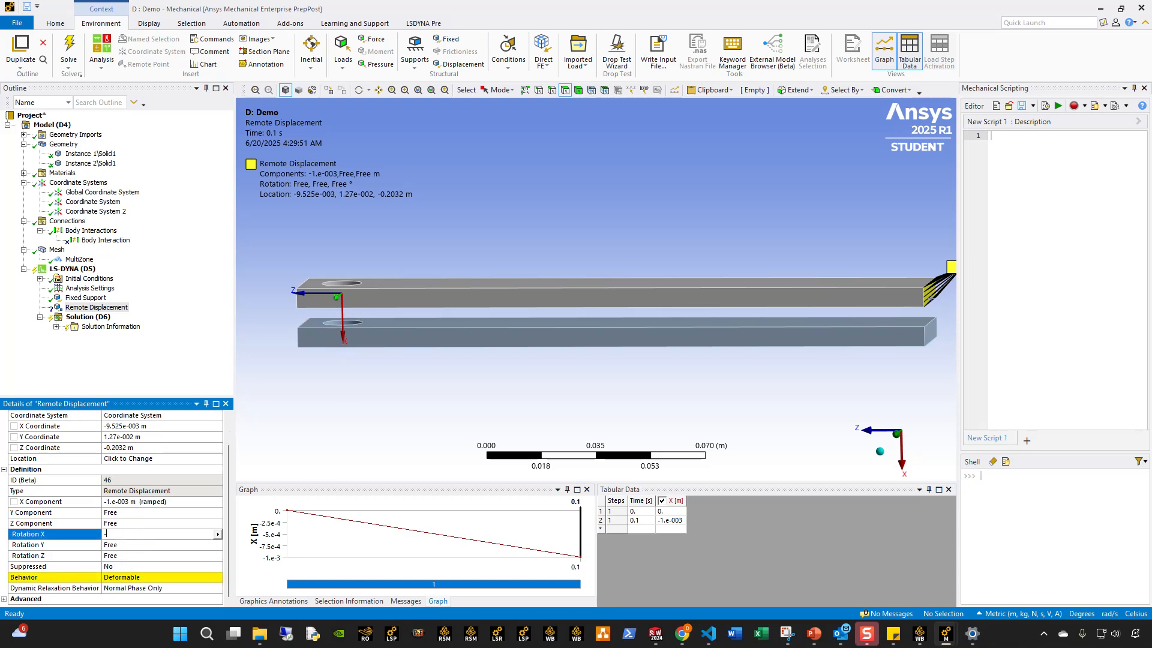
key("Return")
Relocate the Remote Displacement's remote point to the upper bar's end face opposite the hole.
middle_click_drag(617, 329, 437, 316, "ctrl")
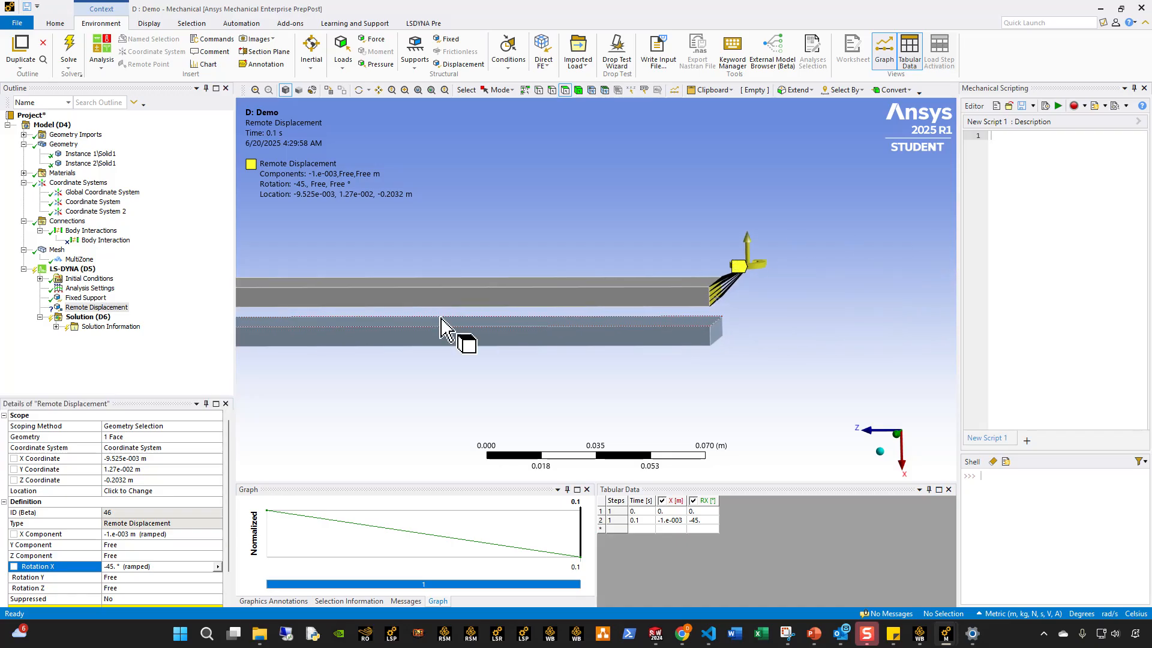
left_click(173, 491)
middle_click_drag(656, 334, 632, 330)
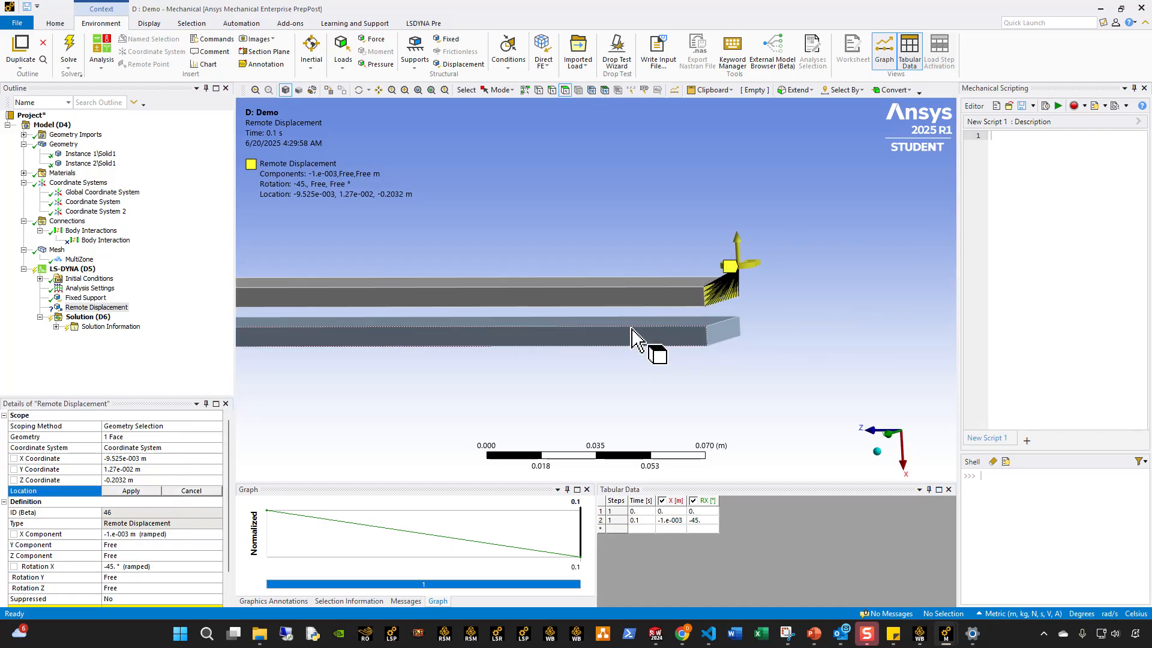
left_click(711, 293)
left_click(143, 492)
middle_click_drag(696, 312, 754, 312)
middle_click_drag(661, 354, 851, 337, "ctrl")
scroll(788, 319, "down", 1)
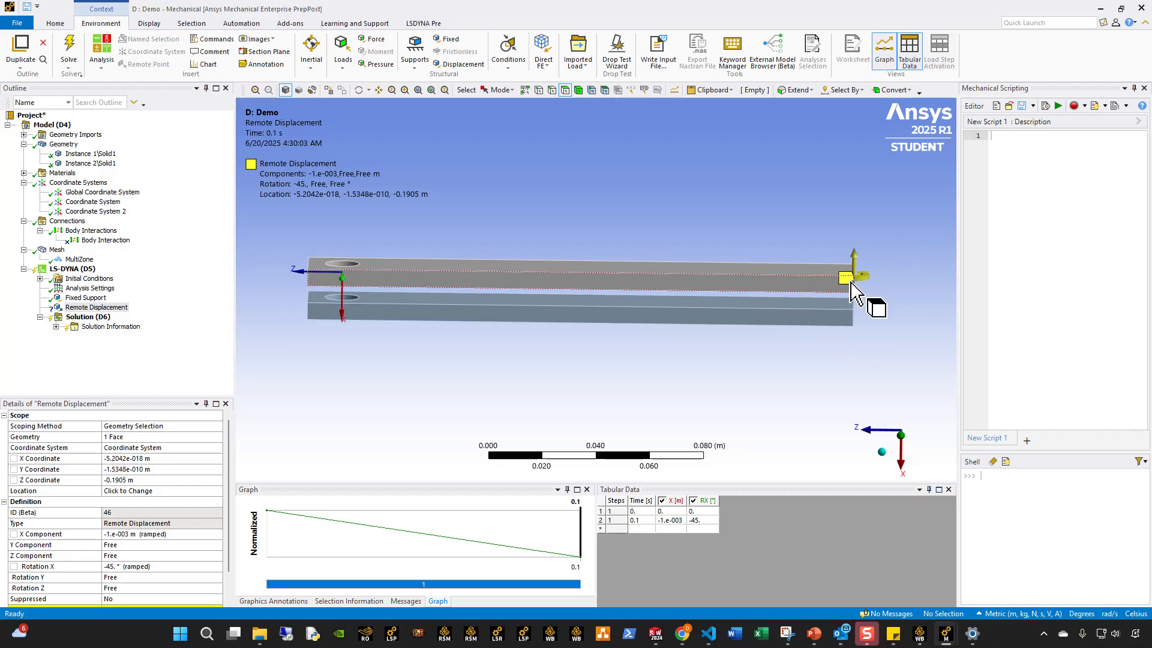
Set the Remote Displacement's Behavior to Rigid.
middle_click_drag(825, 303, 804, 360)
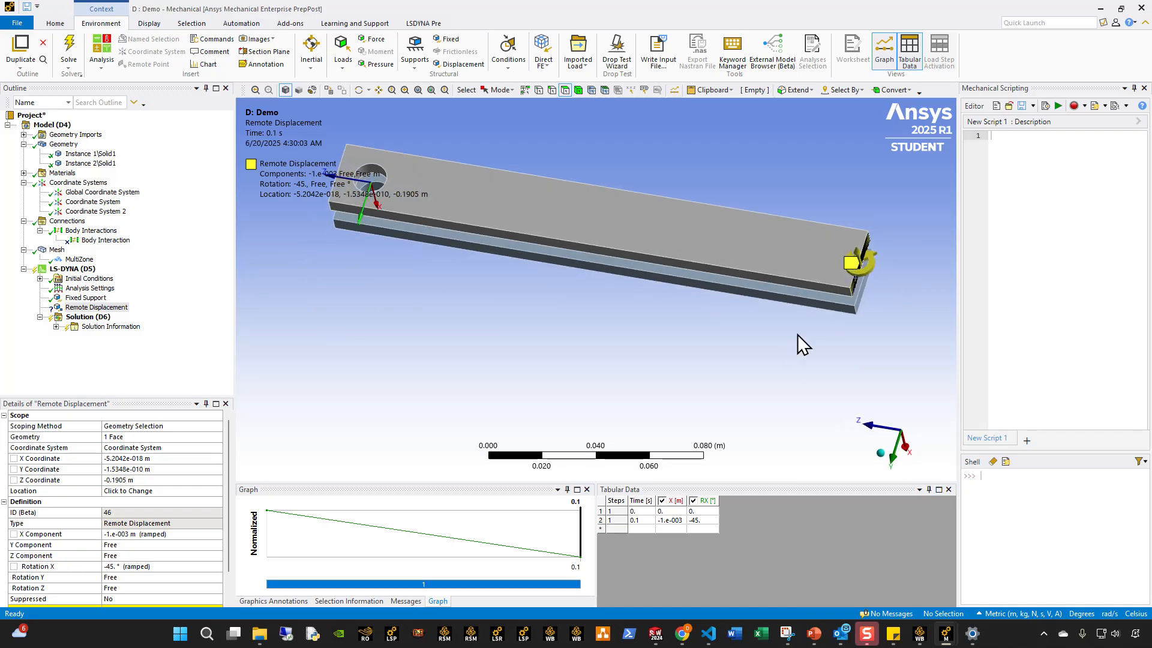
middle_click_drag(813, 295, 848, 237)
scroll(207, 531, "down", 1)
left_click(209, 581)
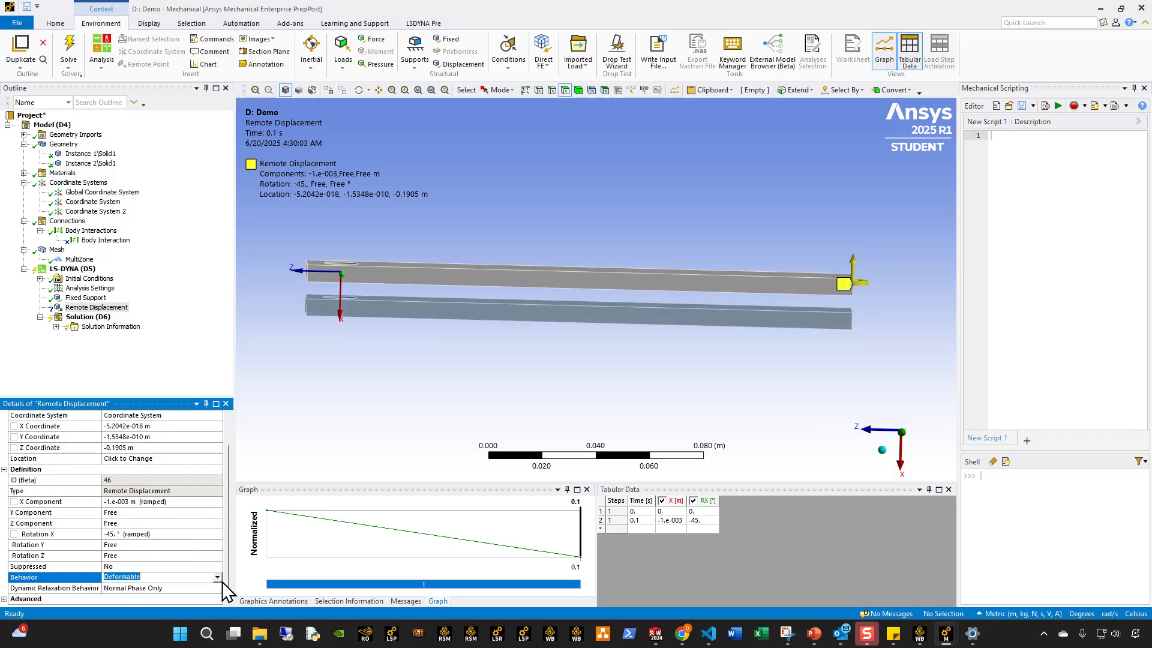
left_click(217, 577)
left_click(153, 598)
middle_click_drag(396, 269, 440, 274)
middle_click_drag(469, 310, 524, 320, "ctrl")
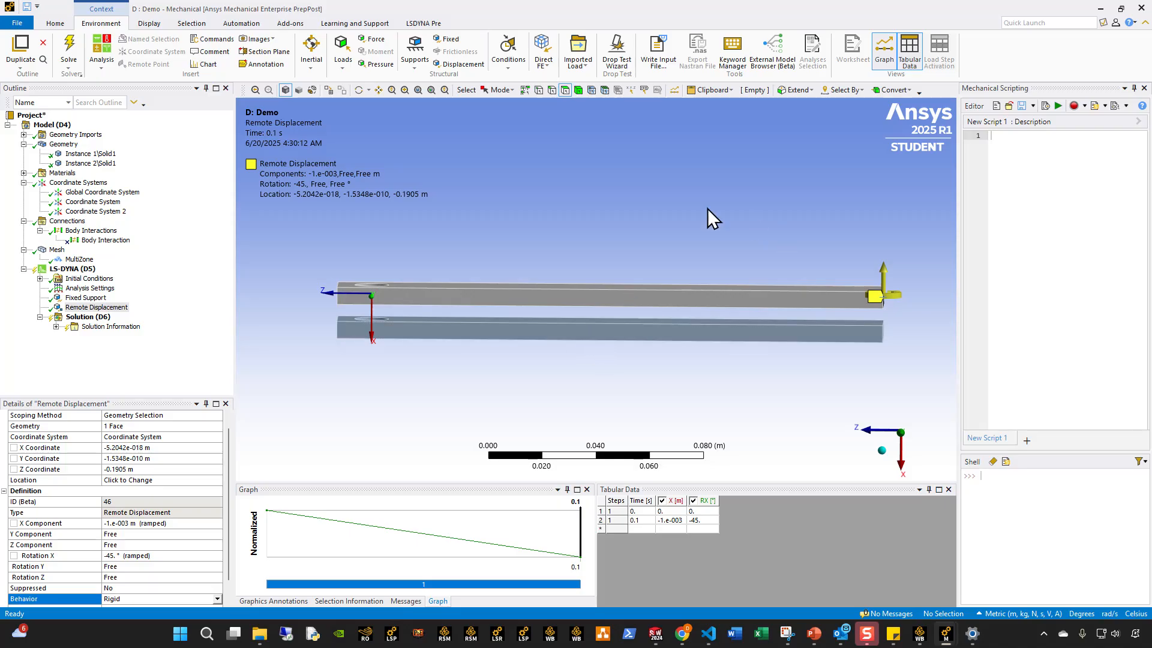
Insert a Keyword Snippet under the LS-DYNA analysis.
right_click(85, 269)
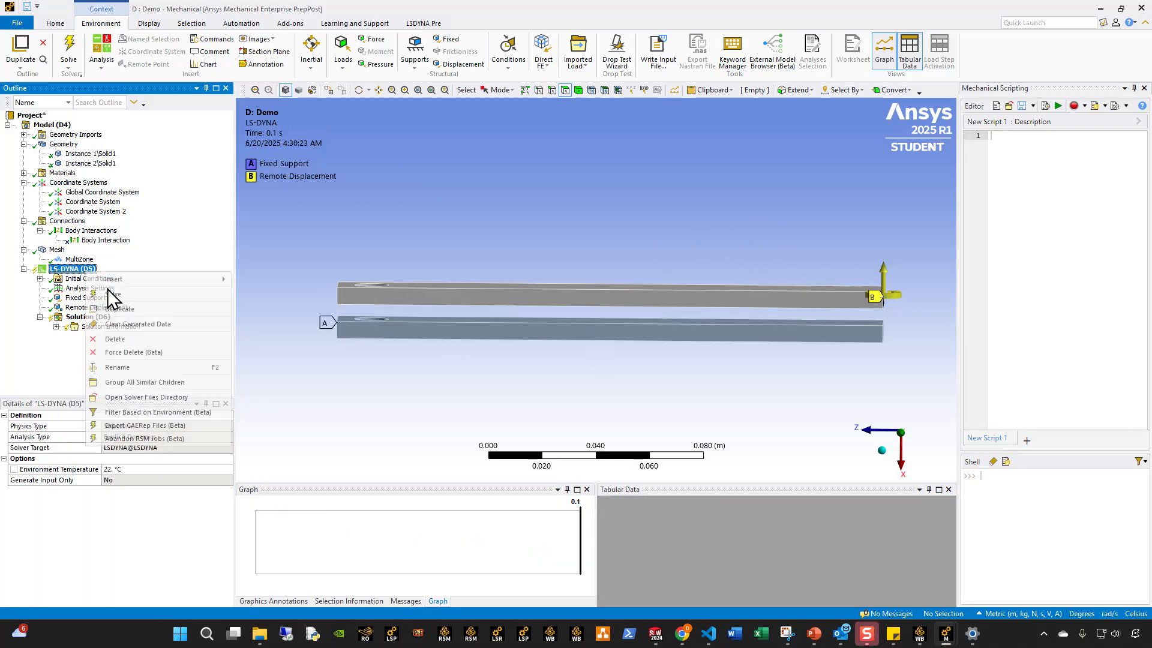
mouse_move(138, 280)
left_click(268, 288)
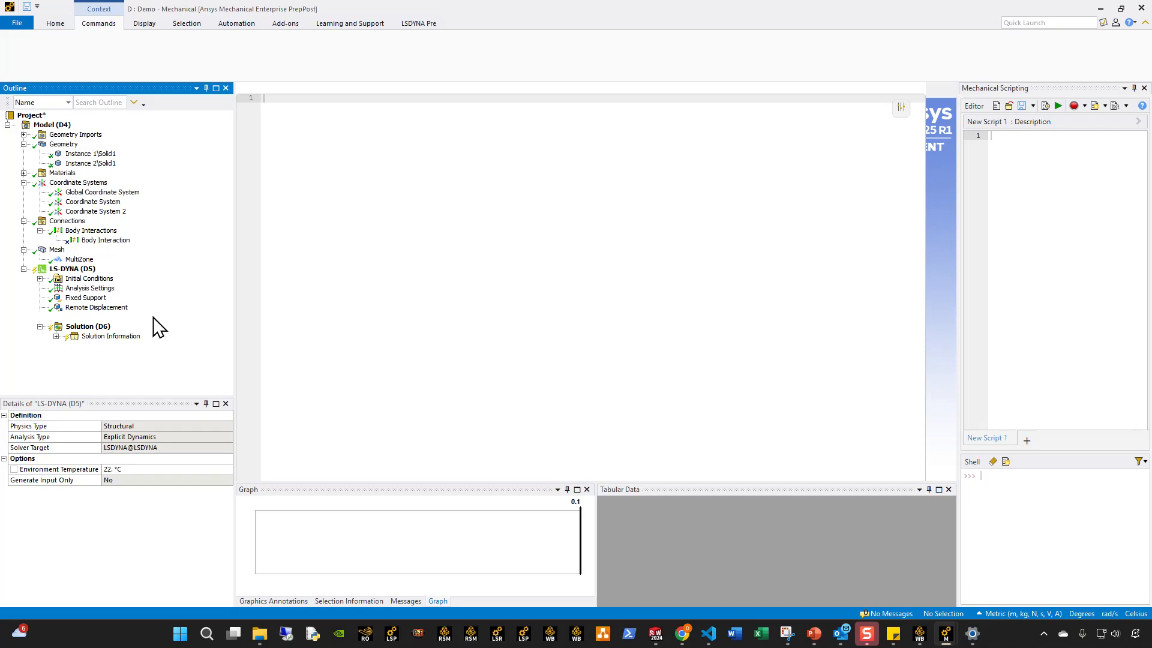
Copy the nodal rigid body and revolute joint cards from Constrained_Joint_Coor_Revolute.k in VS Code into the keyword snippet and review their node set IDs.
left_click(722, 633)
left_click_drag(492, 348, 216, 60)
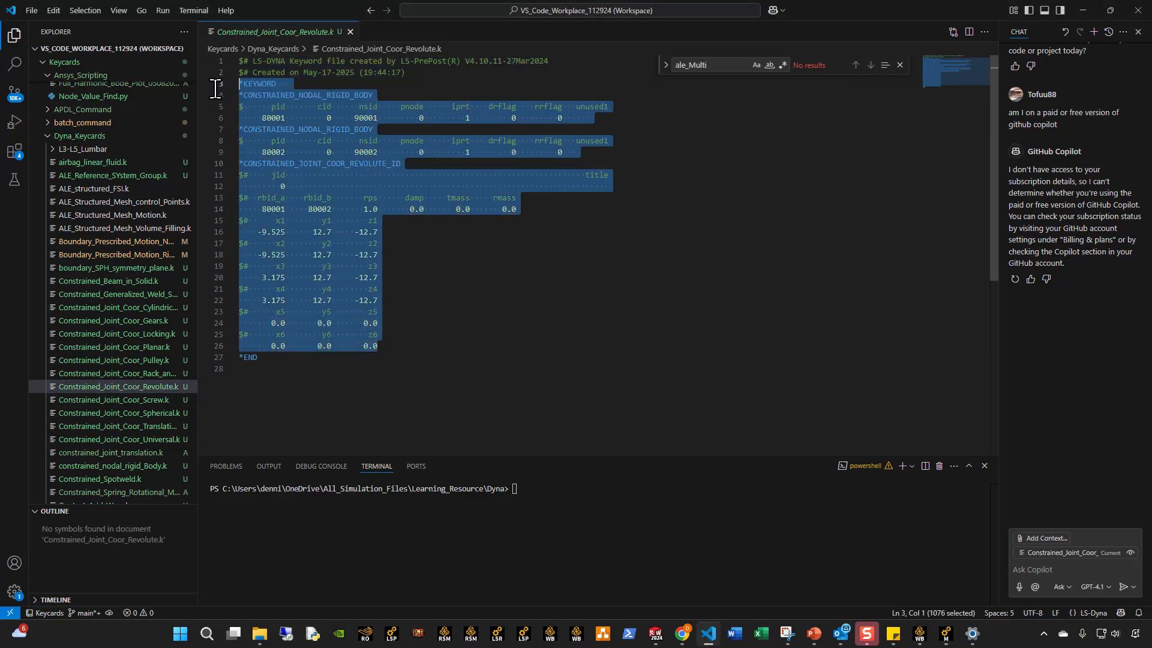
left_click(486, 369)
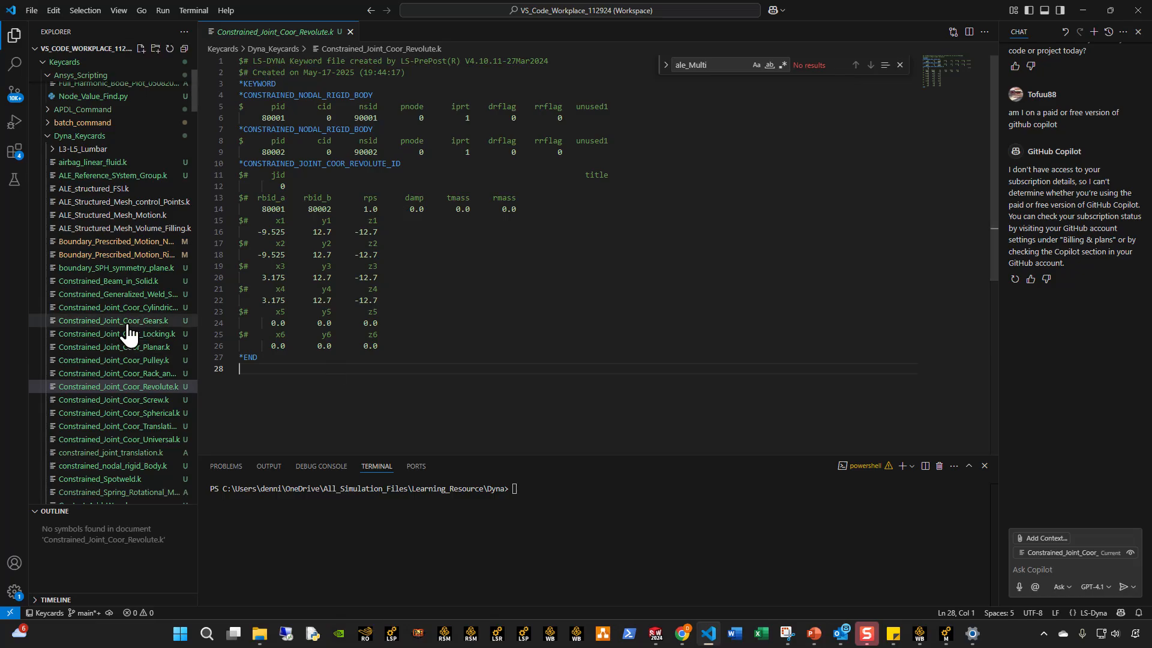
left_click(1086, 12)
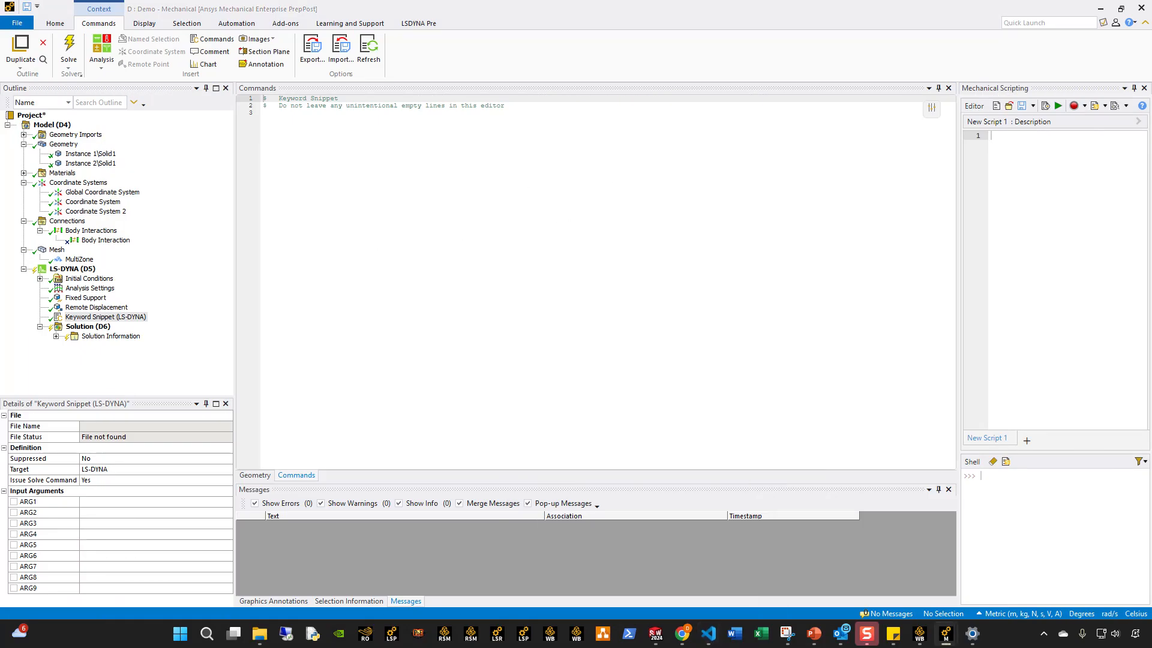
left_click(361, 265)
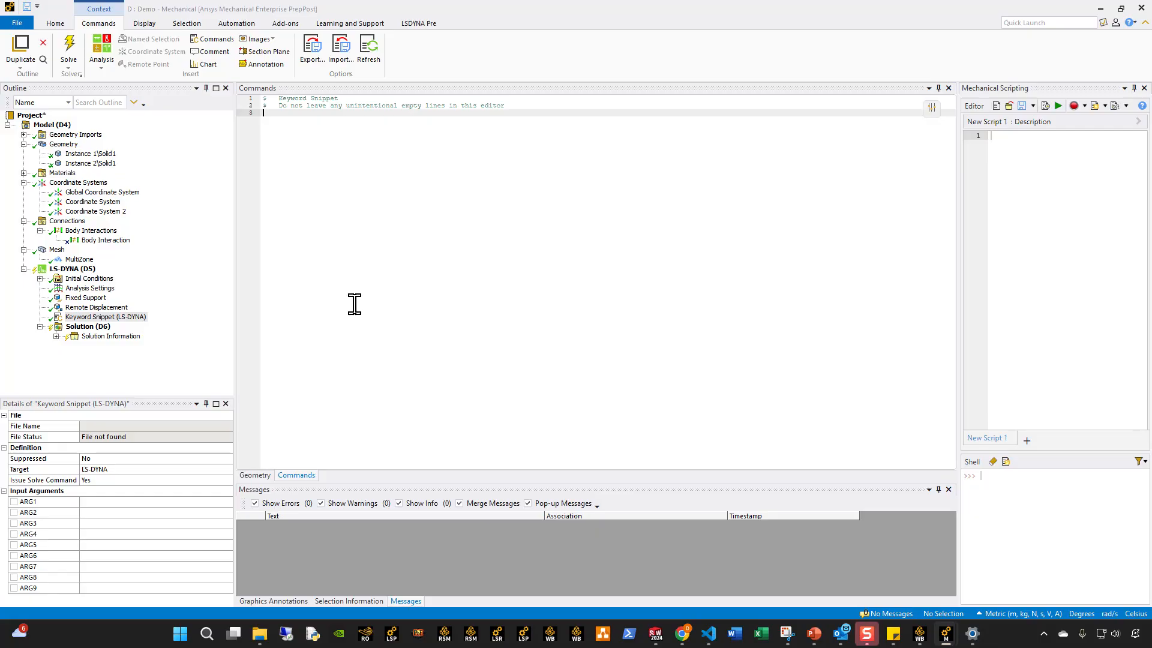
type("*CONSTRAINED_NODAL_RIGID_BODY $       pid       cid      nsid     pnode      iprt    drflag    rrflag   unused1      80001         0     80001         0         1         0         0 *CONSTRAINED_NODAL_RIGID_BODY $       pid       cid      nsid     pnode      iprt    drflag    rrflag   unused1      80002         0     80002         0         1         0         0 *CONSTRAINED_JOINT_COOR_REVOLUTE_ID $#     jid                                                                 title          0 $#  rbid_a    rbid_b       rps      damp     tmass     rmass      80001     80002       1.0       0.0       0.0       0.0 $#      x1        y1        z1     -9.525      12.7     -12.7 $#      x2        y2        z2     -9.525      12.7     -12.7 $#      x3        y3        z3      3.175      12.7     -12.7 $#      x4        y4        z4      3.175      12.7     -12.7 $#      x5        y5        z5        0.0       0.0       0.0 $#      x6        y6        z6        0.0       0.0       0.0")
left_click(430, 257)
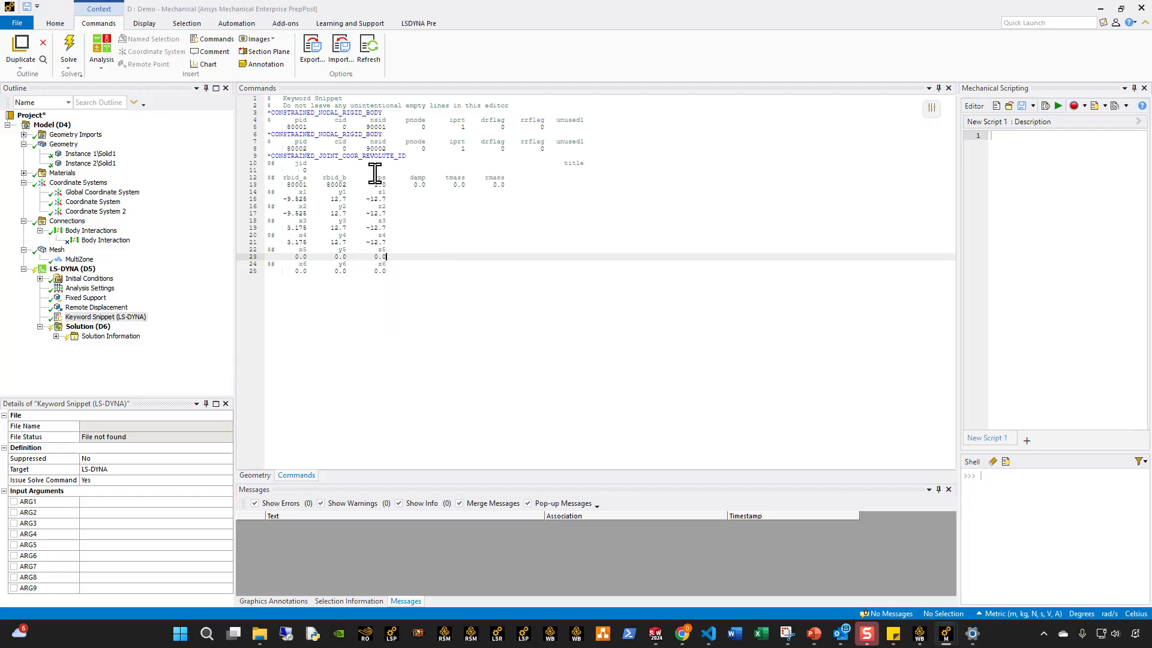
left_click_drag(606, 147, 249, 111)
left_click(351, 192)
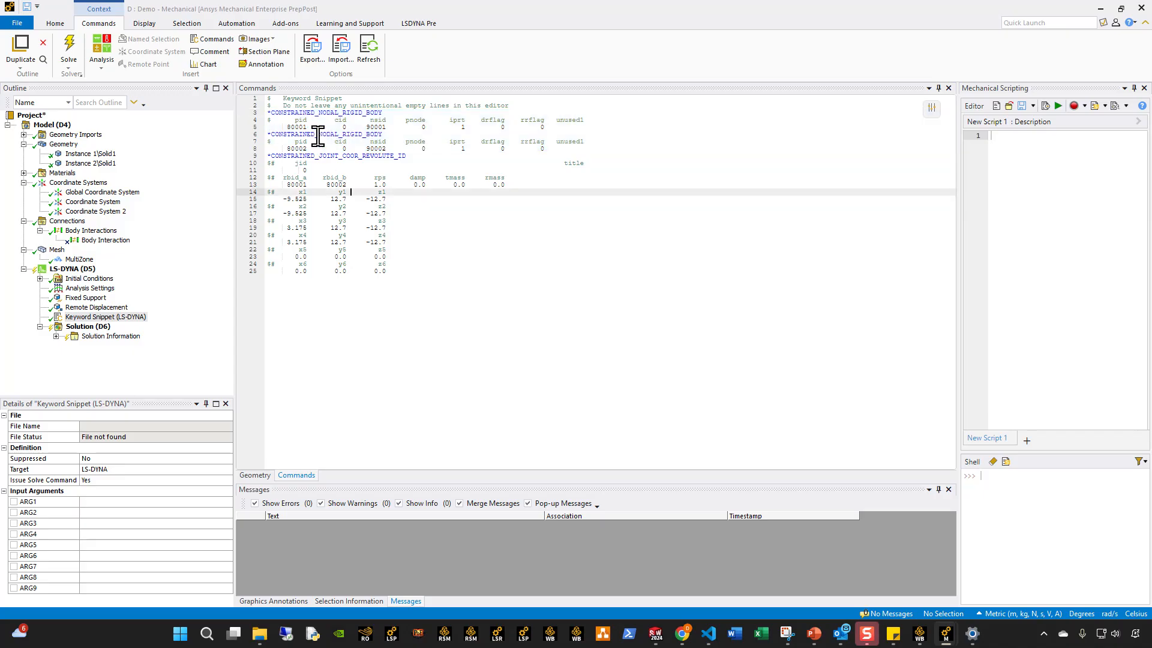
left_click(388, 127)
left_click(388, 148)
Create a named selection called Node_set_1 from the cylindrical hole face of the upper bar.
left_click(75, 269)
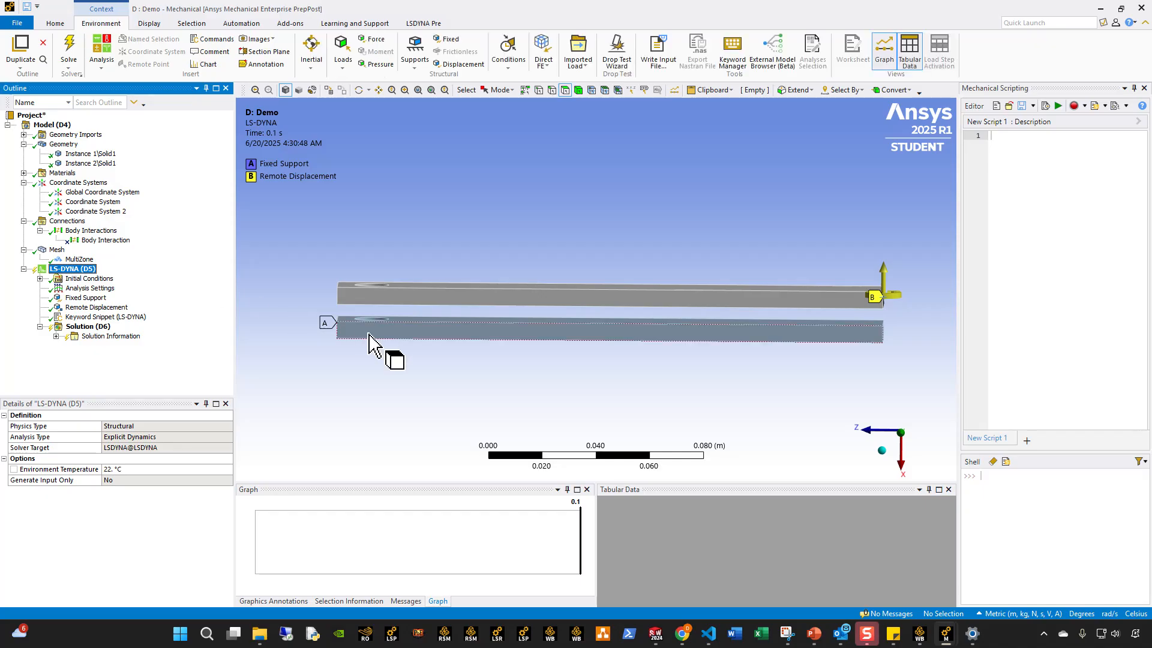
middle_click_drag(368, 345, 363, 369)
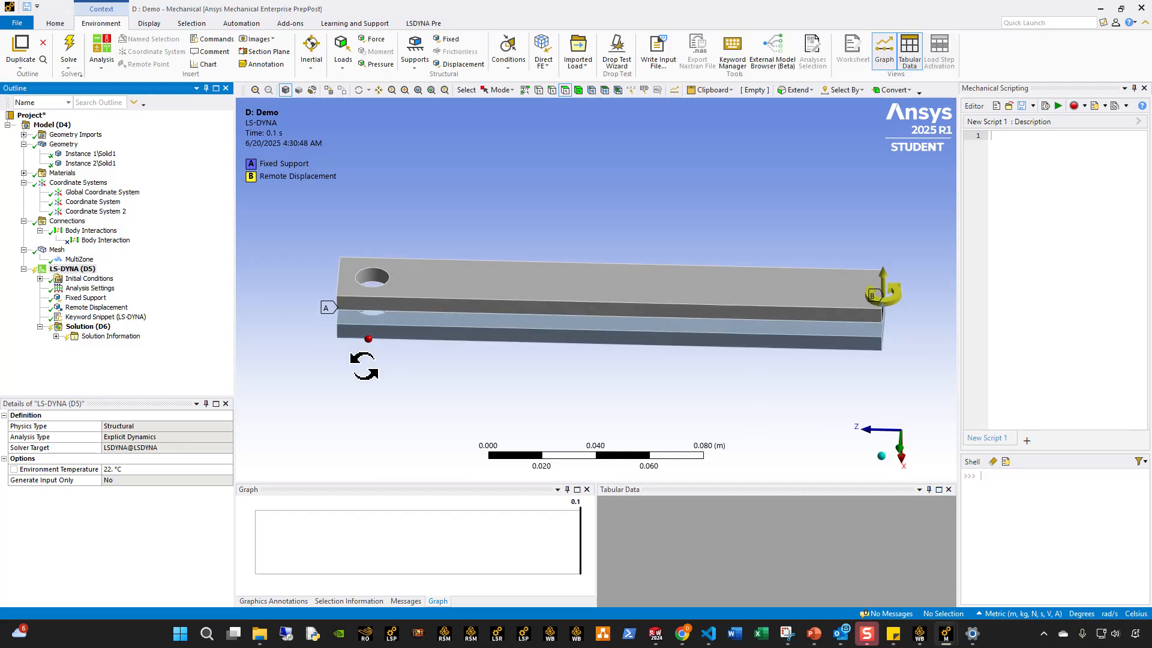
left_click(373, 281)
type("nNode_w3")
key("BackSpace")
key("BackSpace")
type("set_1")
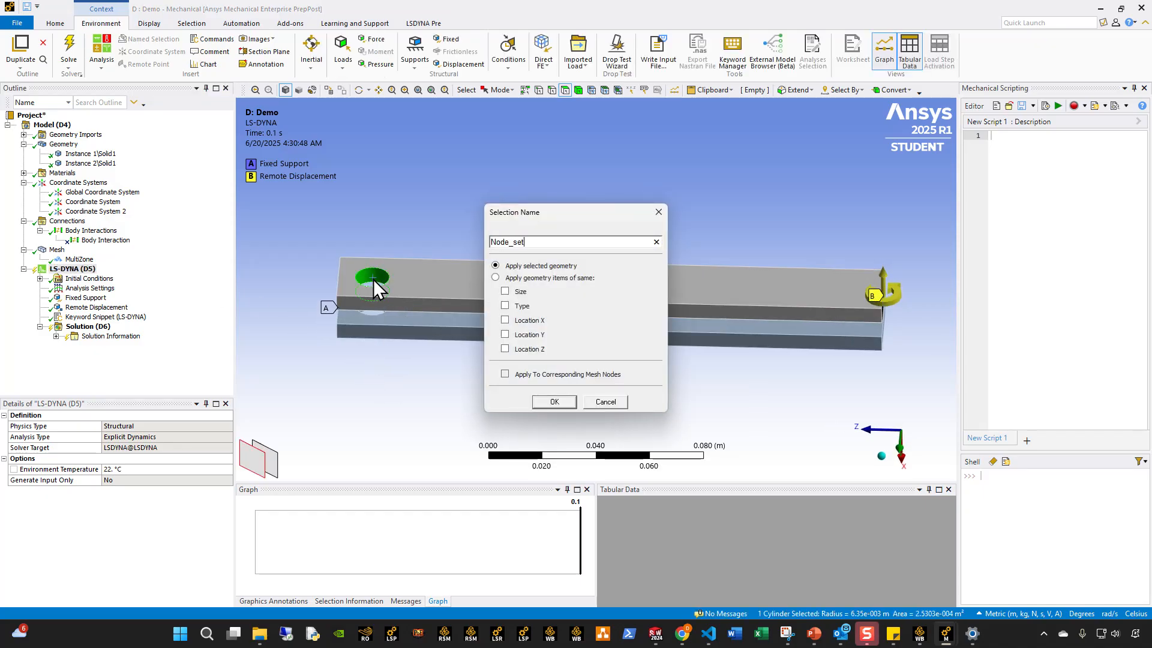
key("Return")
Create a named selection called Node_set_2 from the cylindrical hole face of the lower bar.
mouse_move(381, 335)
middle_mouse_down()
mouse_move(374, 317)
mouse_move(384, 330)
middle_mouse_up()
left_click(373, 333)
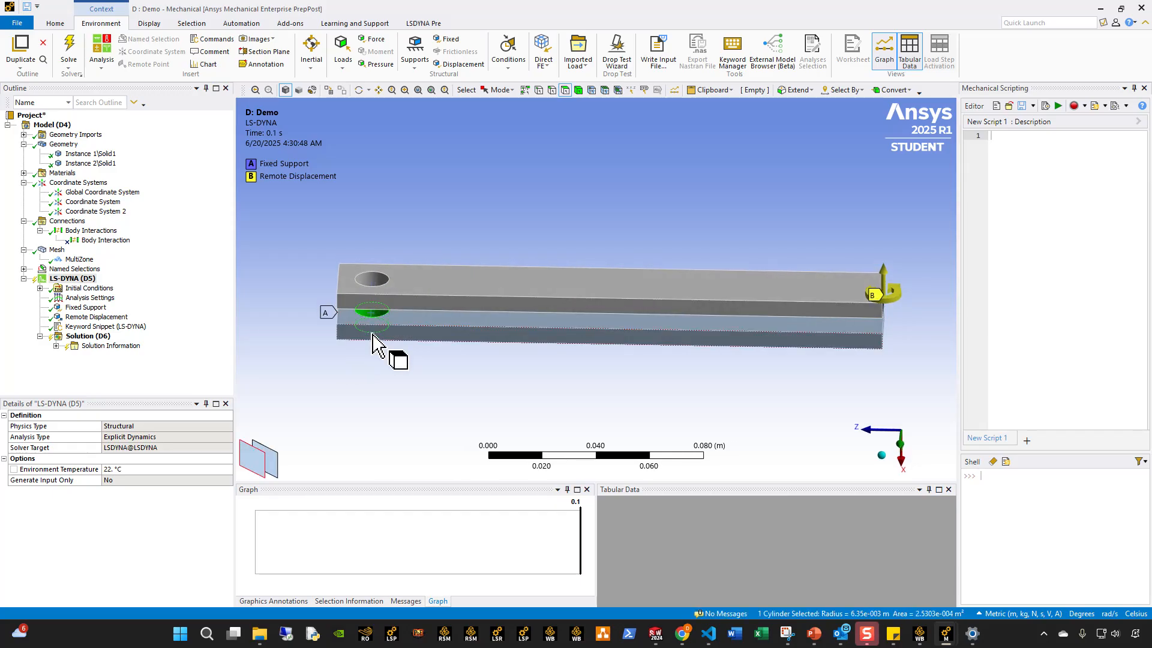
type("nNode_set_2")
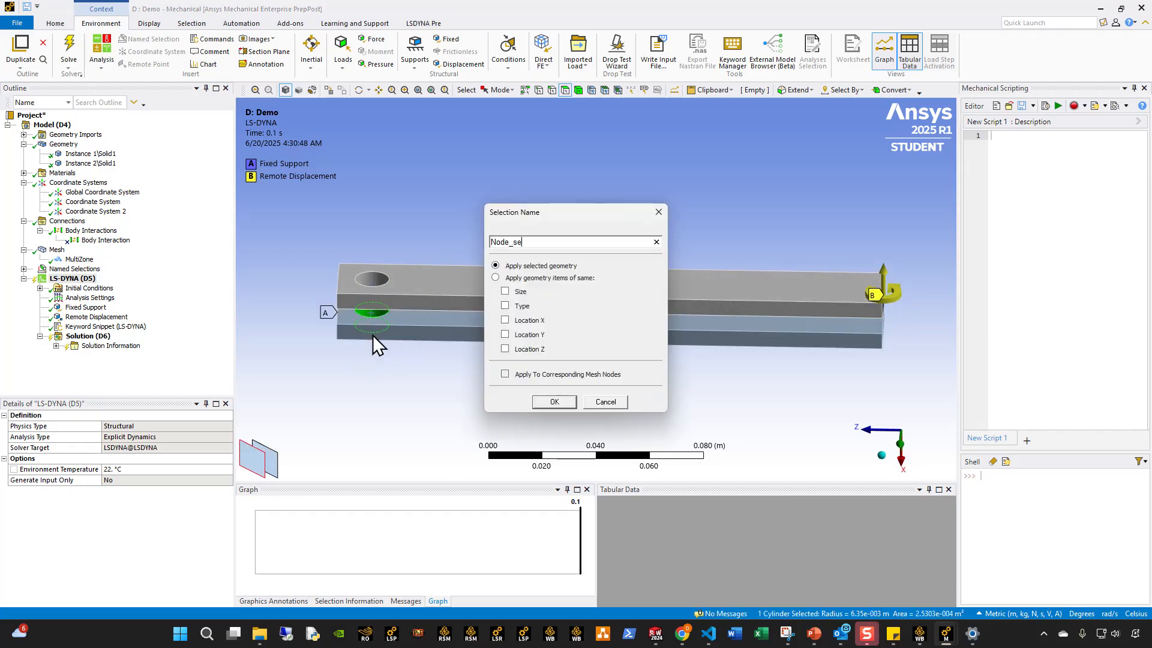
key("Return")
Create a nodal named selection from each of Node_set_1 and Node_set_2.
left_click(24, 268)
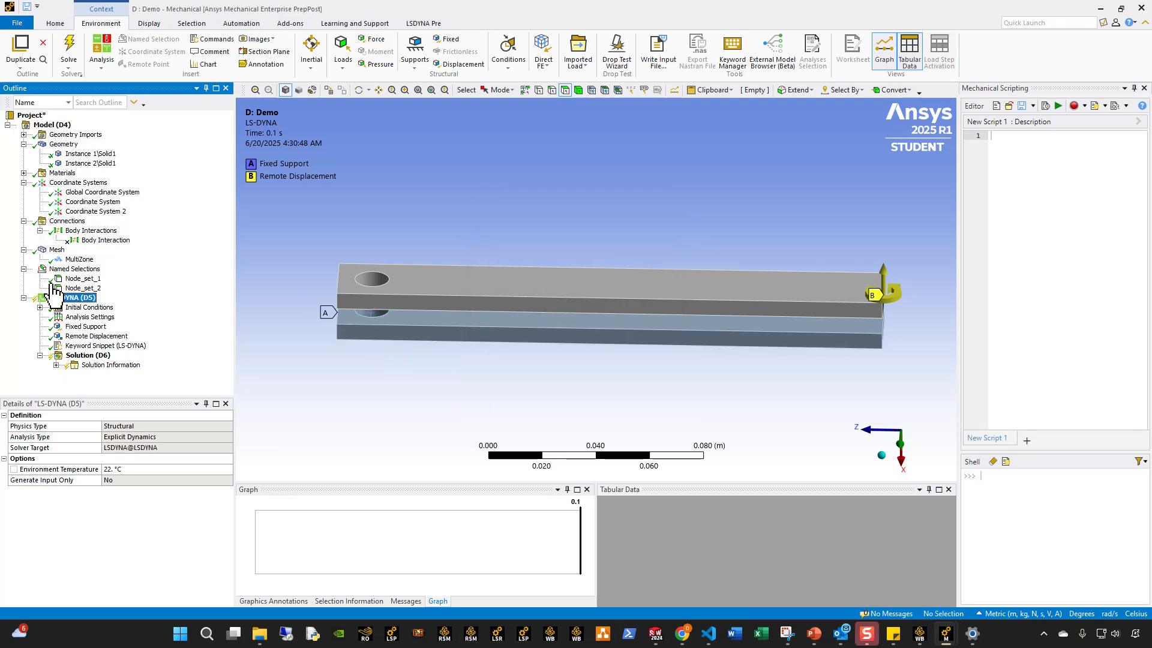
left_click(78, 279)
right_click(76, 280)
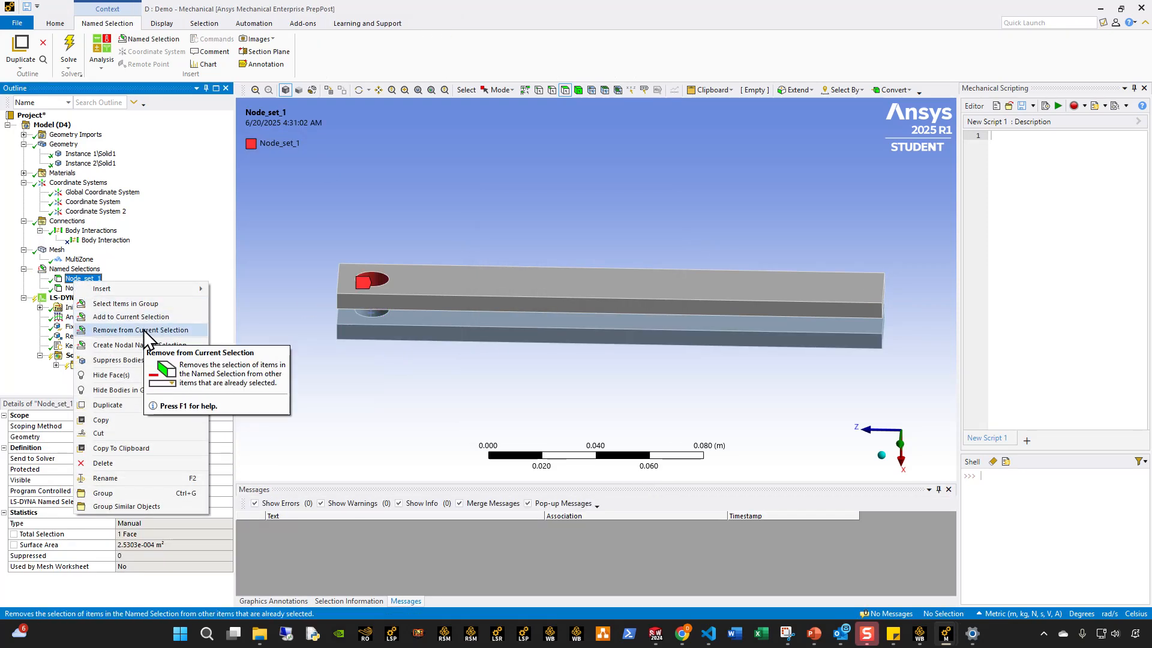
left_click(149, 346)
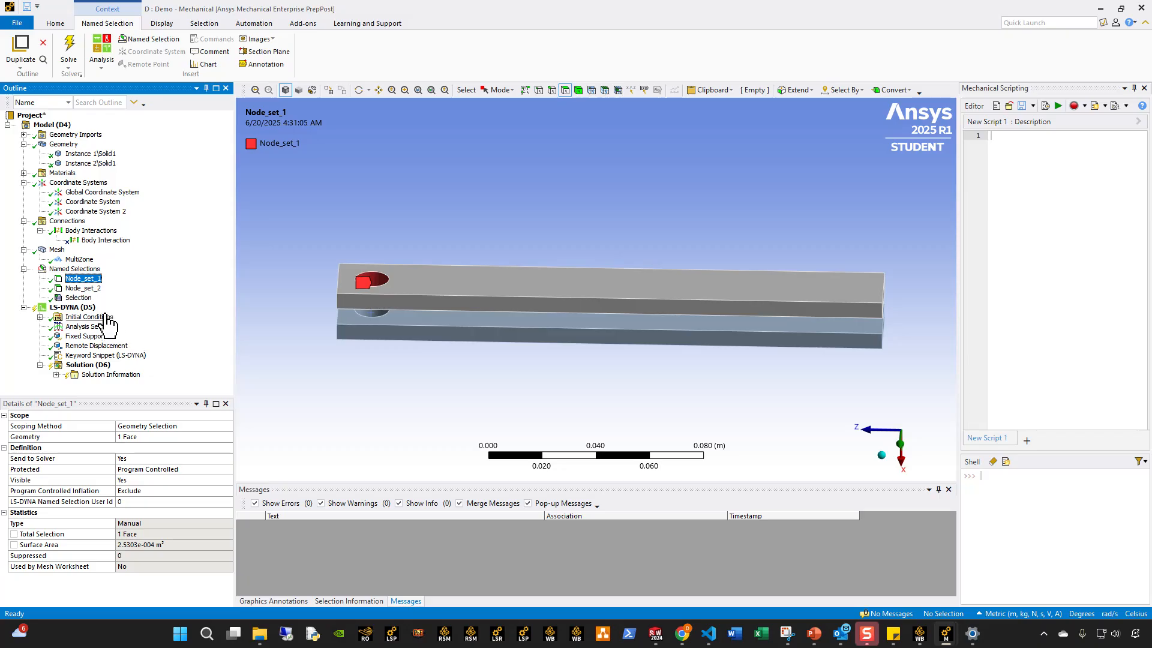
left_click(84, 288)
right_click(89, 290)
left_click(143, 354)
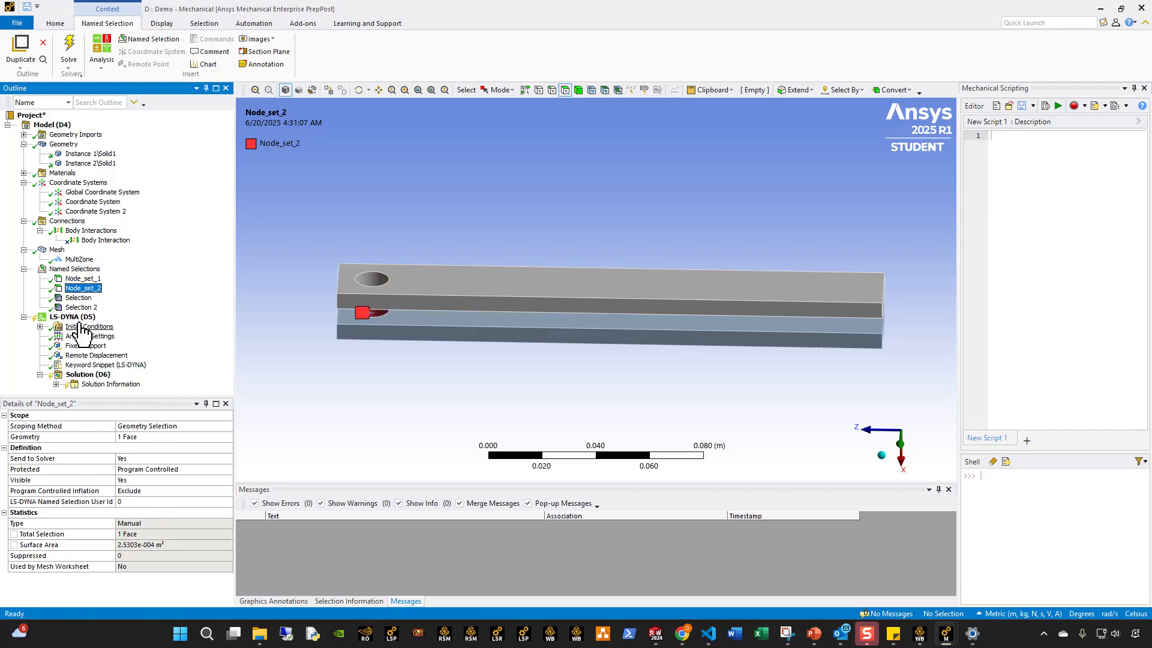
Set the LS-DYNA Named Selection User Id to 90001 for the upper hole's nodal selection and 90002 for the lower hole's.
left_click(77, 299)
left_click(145, 502)
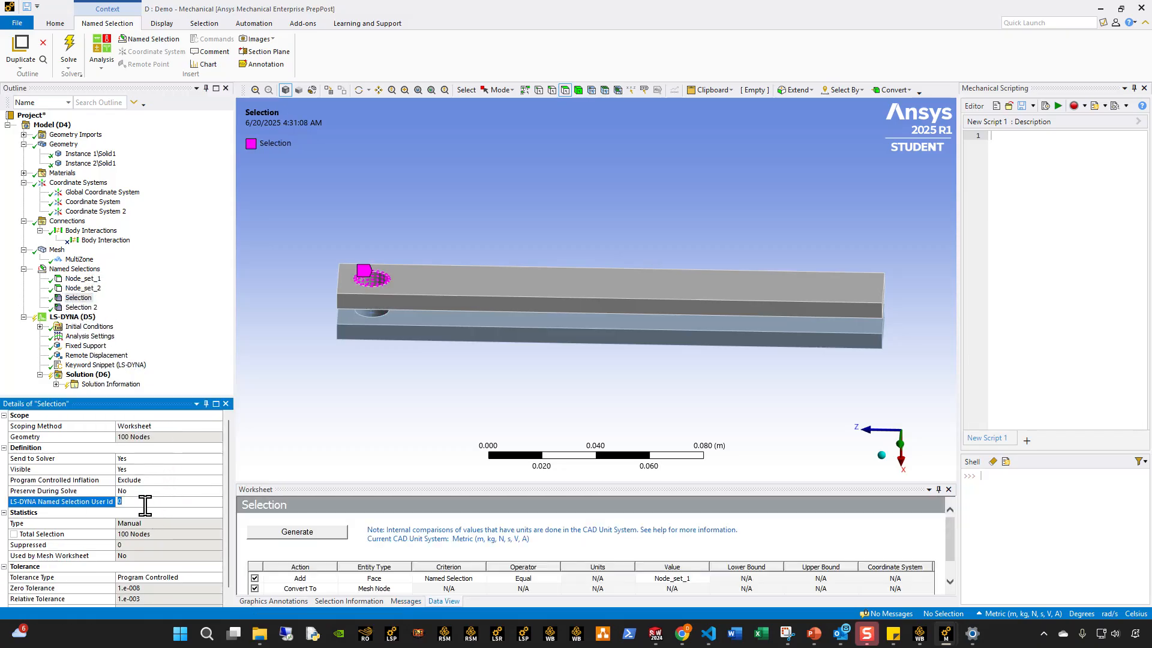
type("90001")
left_click(81, 307)
left_click(145, 502)
type("90002")
key("Return")
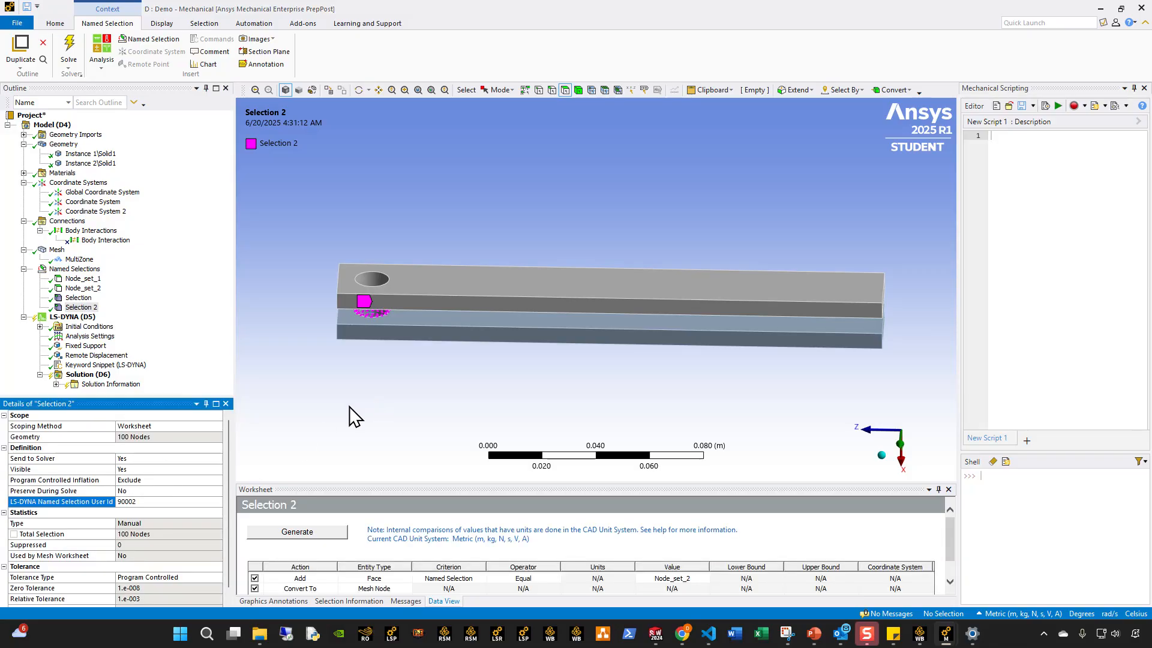
Compare both nodal selections' user IDs with the keyword snippet's node set IDs, and review the rigid body part IDs and revolute joint card.
left_click(80, 298)
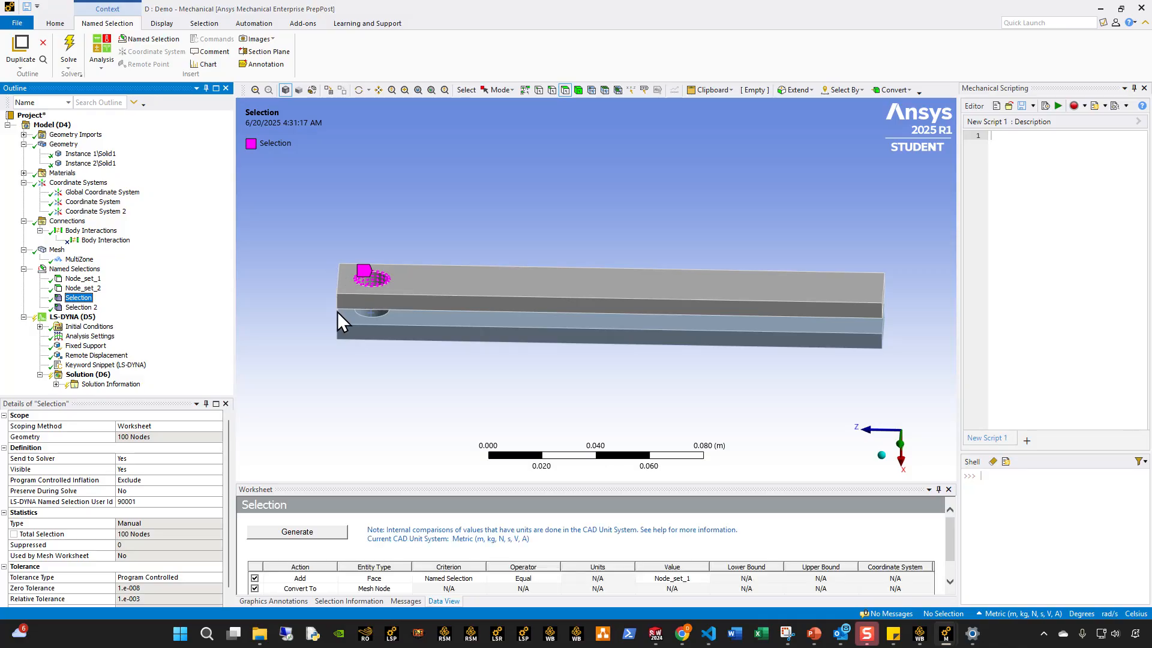
left_click(81, 307)
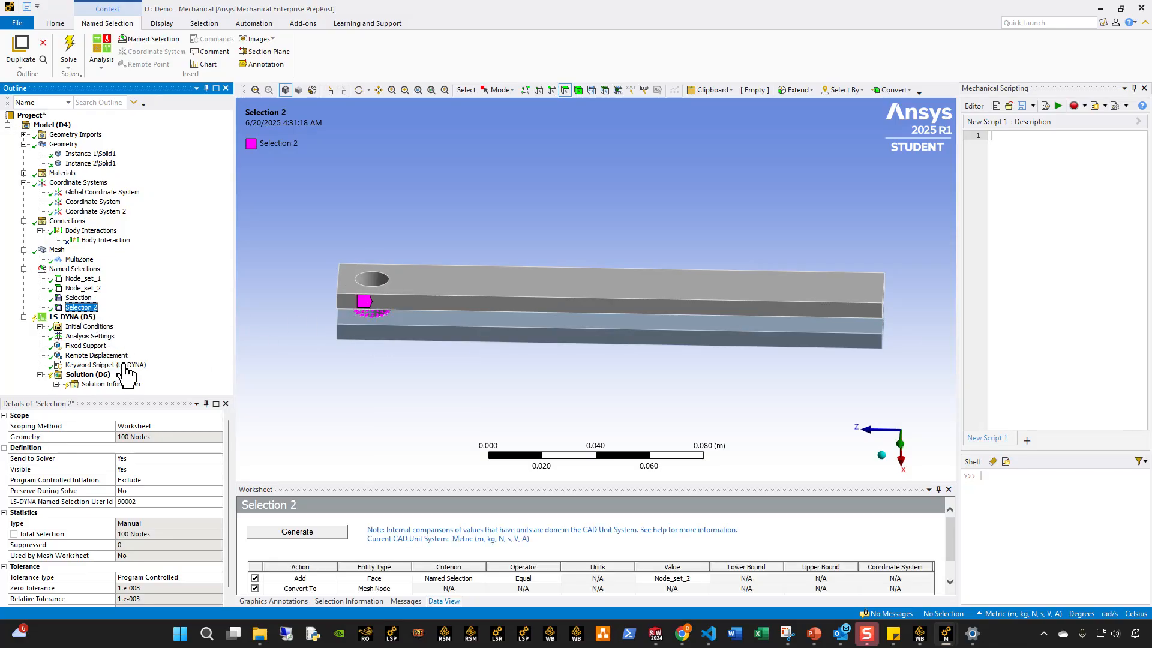
left_click(114, 356)
left_click(118, 365)
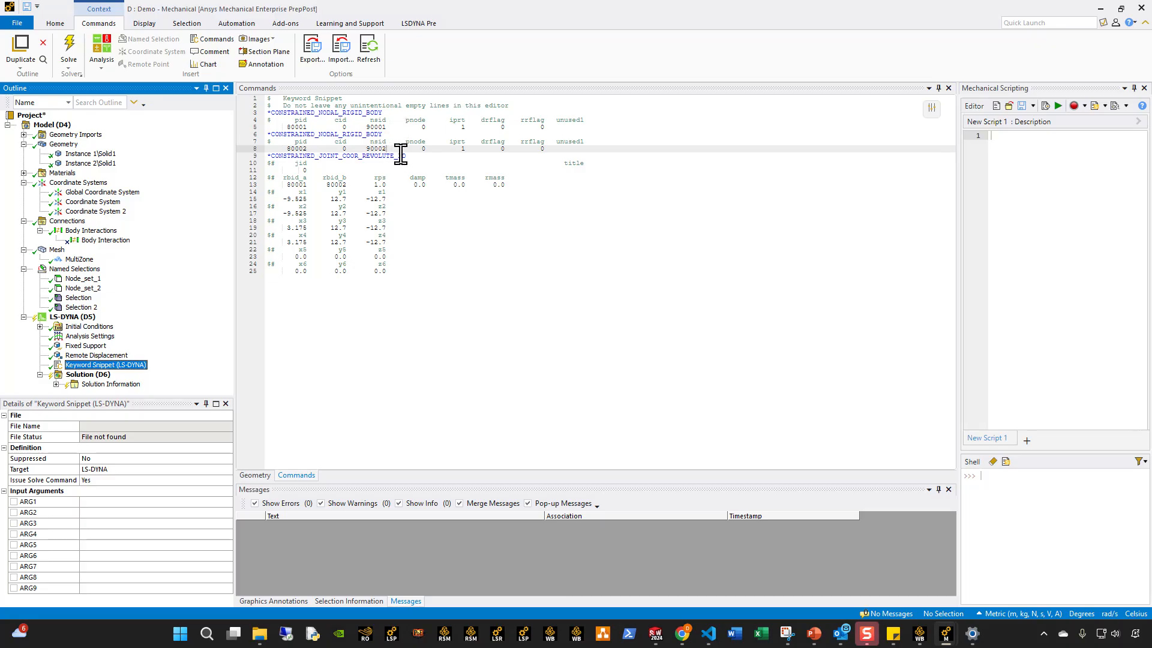
left_click(78, 298)
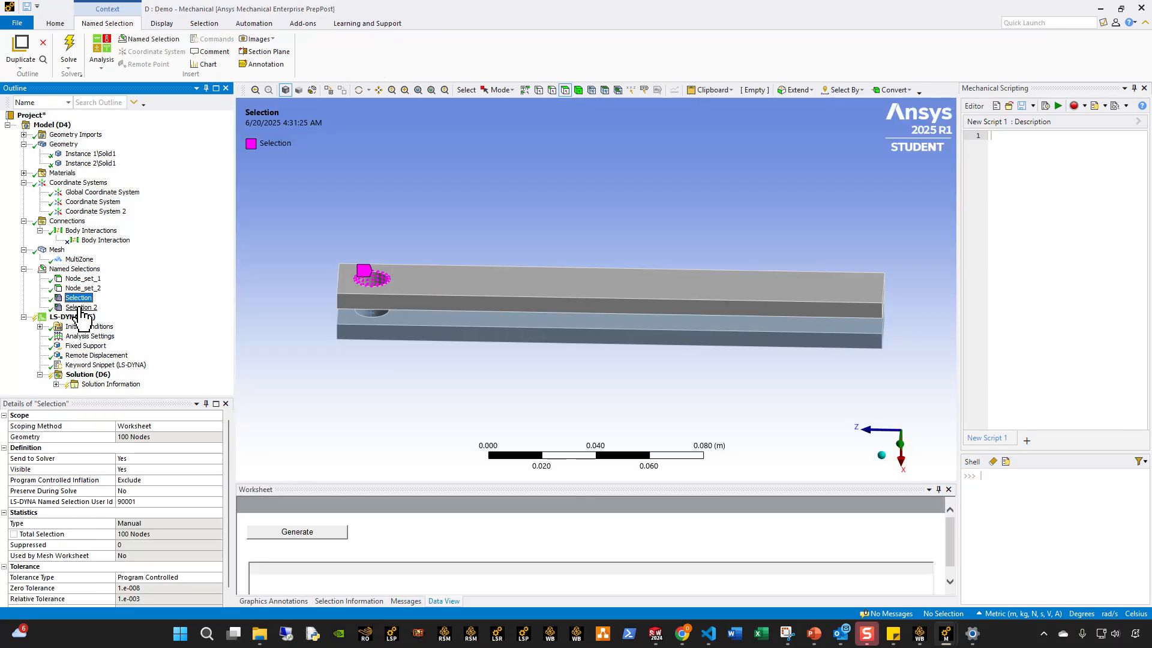
left_click(120, 364)
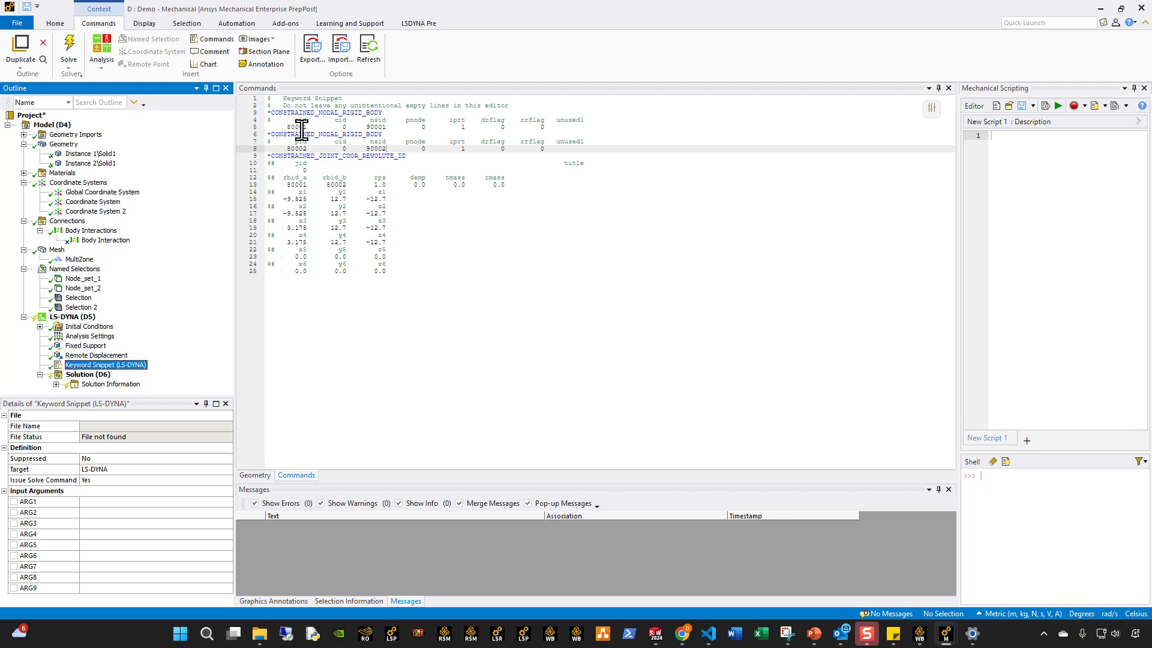
left_click(317, 147)
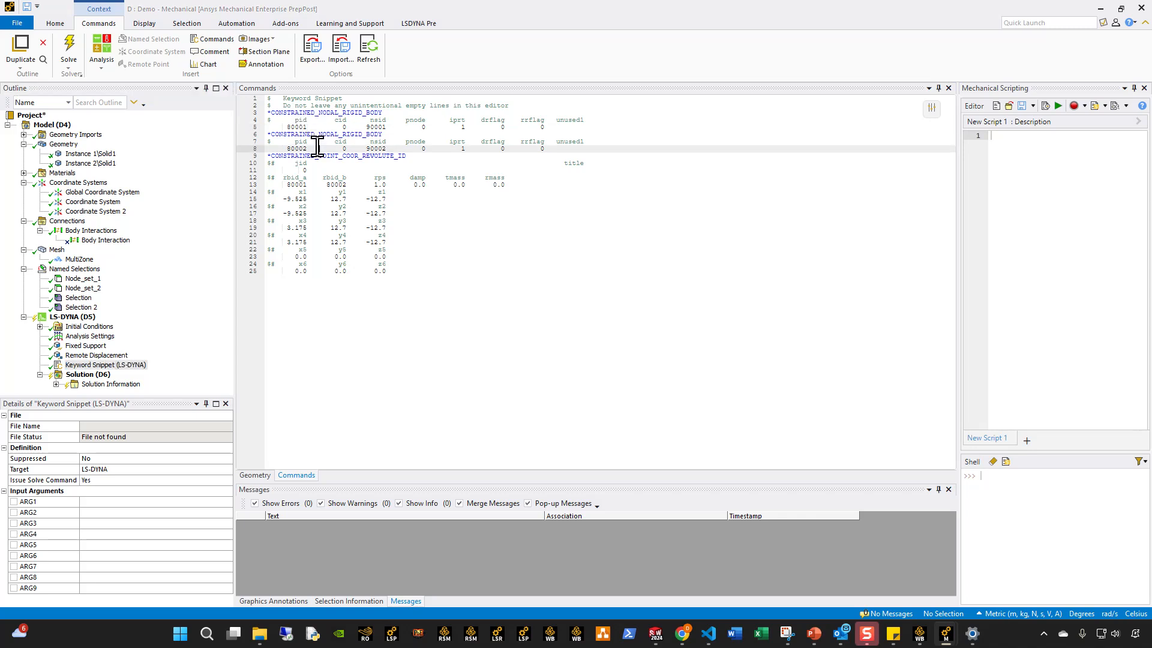
left_click(412, 271)
left_click_drag(413, 272, 253, 156)
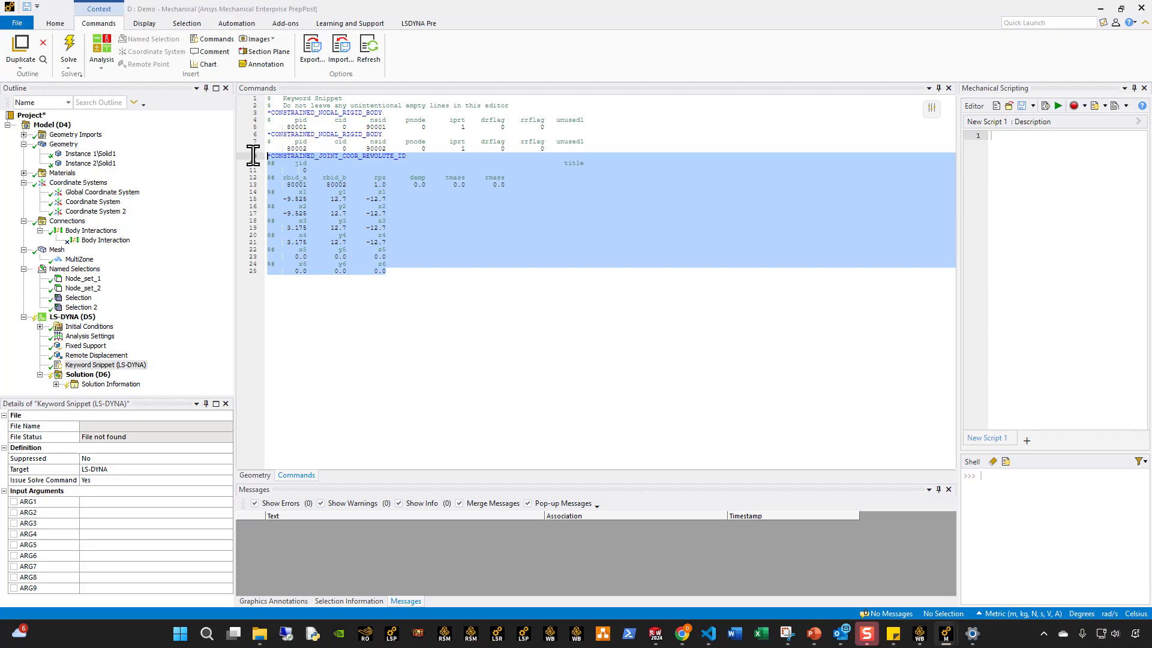
Review the revolute joint card's two rigid body IDs and its point coordinates in the keyword snippet.
left_click(415, 250)
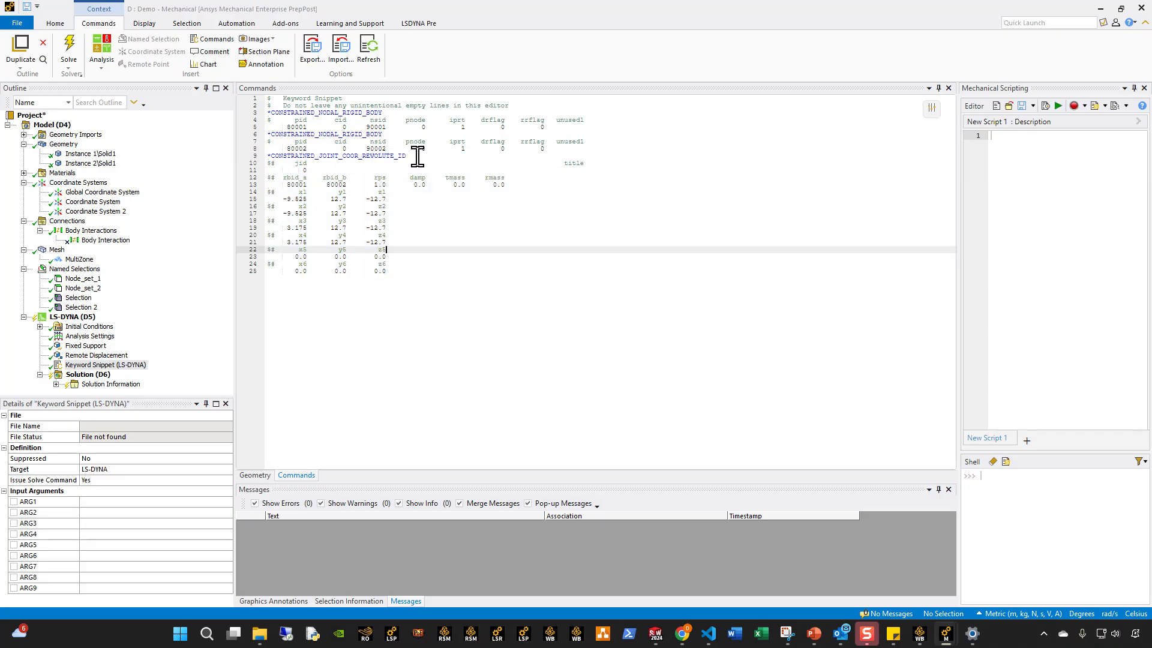
left_click_drag(351, 184, 266, 185)
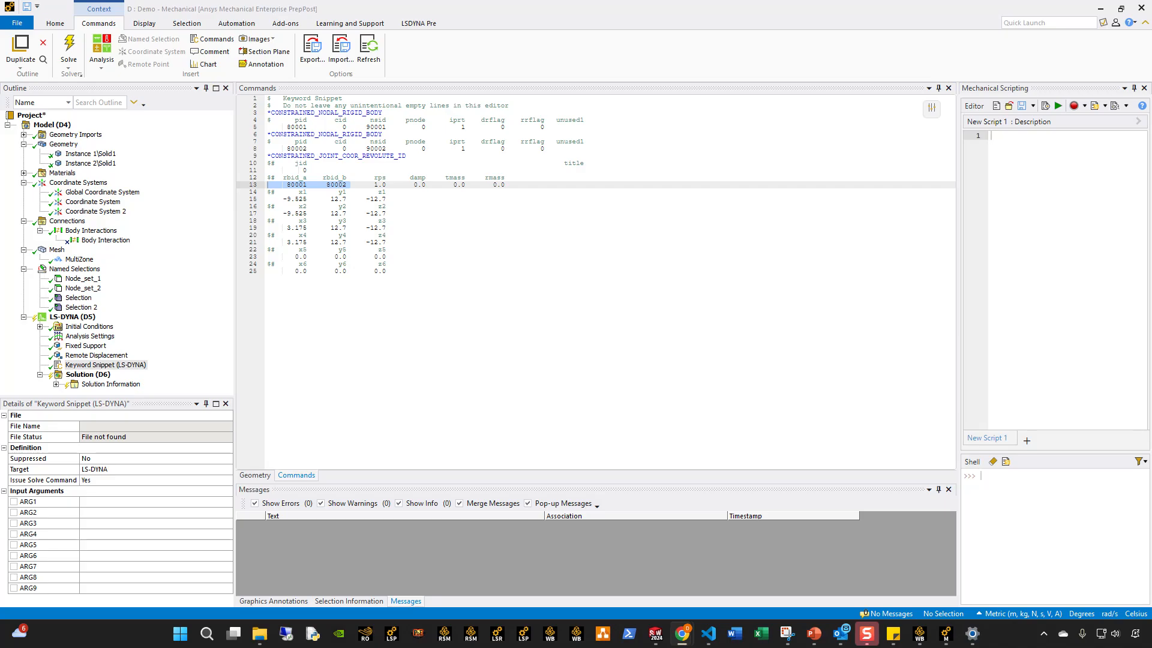
left_click(468, 266)
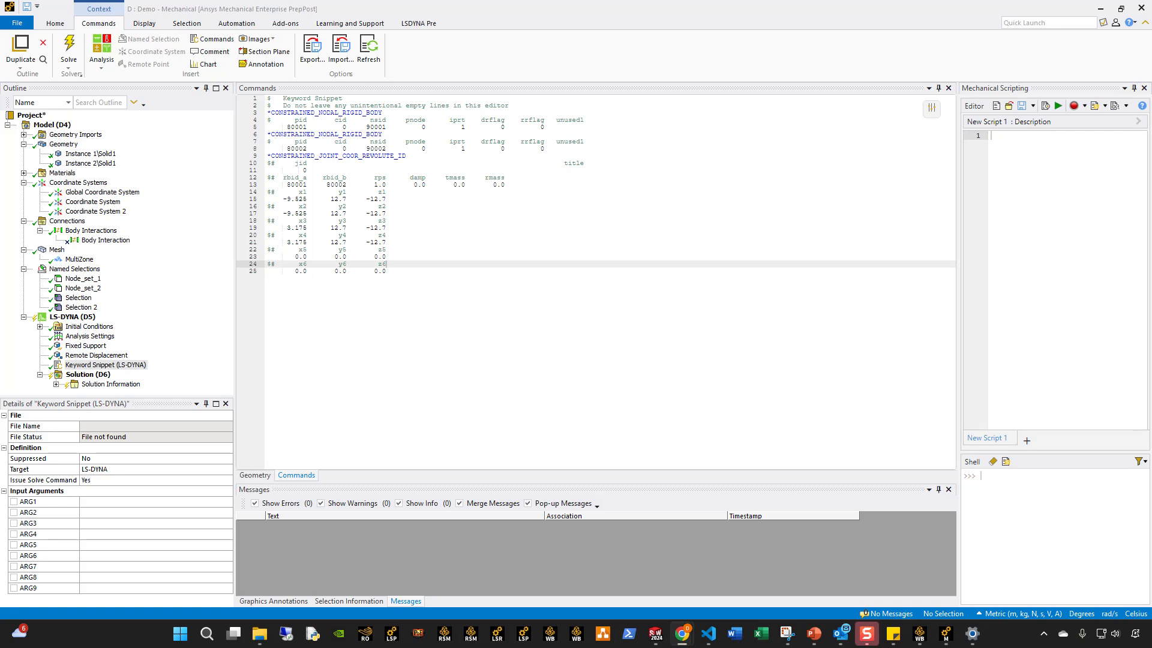
left_click(369, 267)
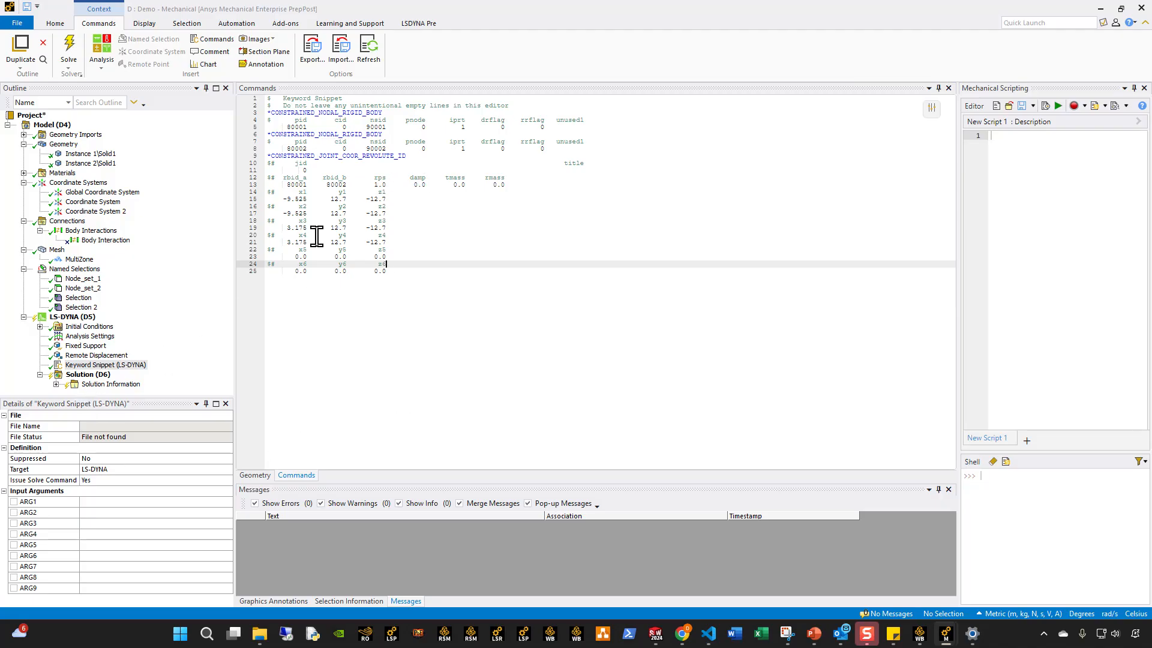
left_click(414, 221)
left_click(393, 198)
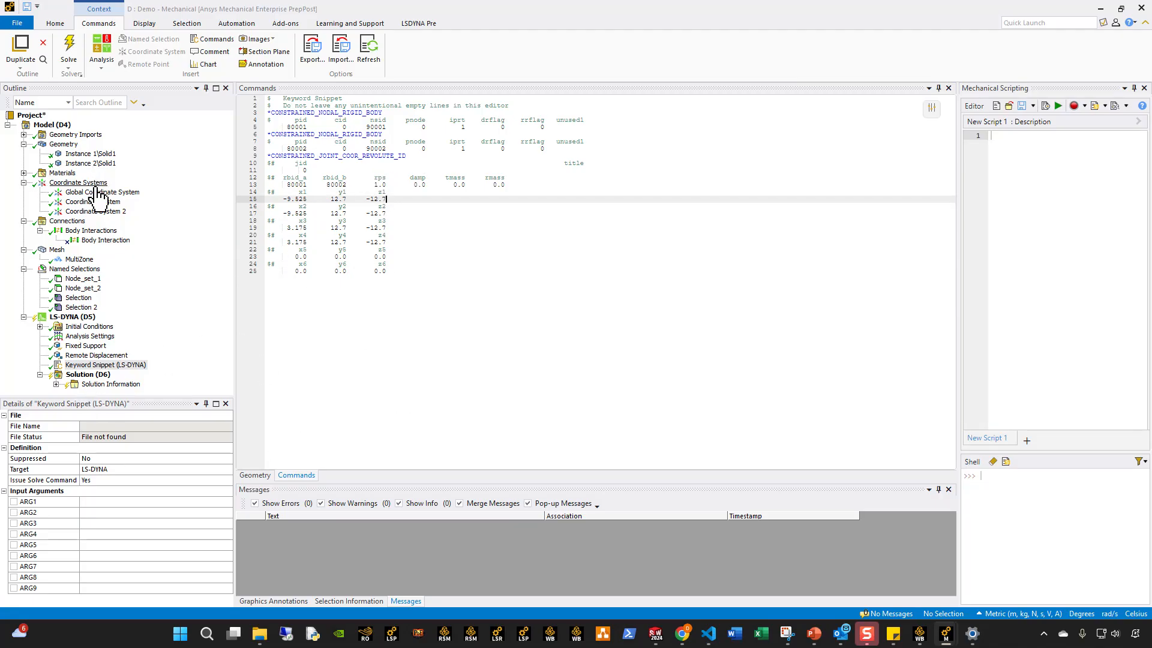
Switch the unit system to Metric (mm, t, N, s, mV, mA) with the first hole's Coordinate System selected.
left_click(94, 202)
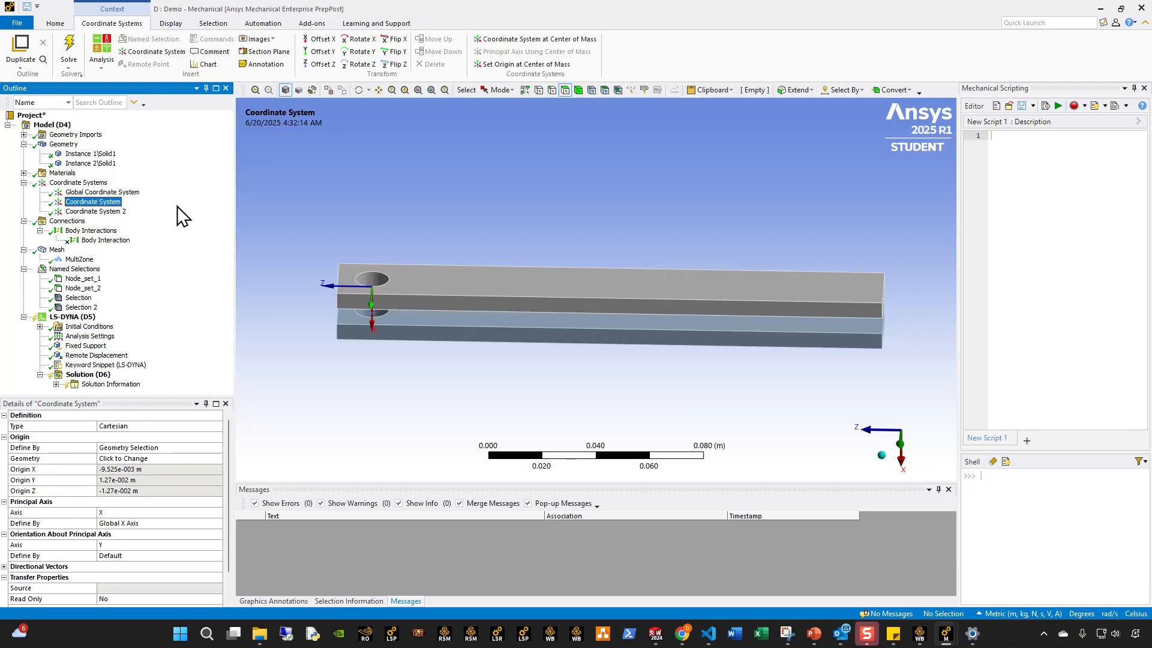
left_click(66, 23)
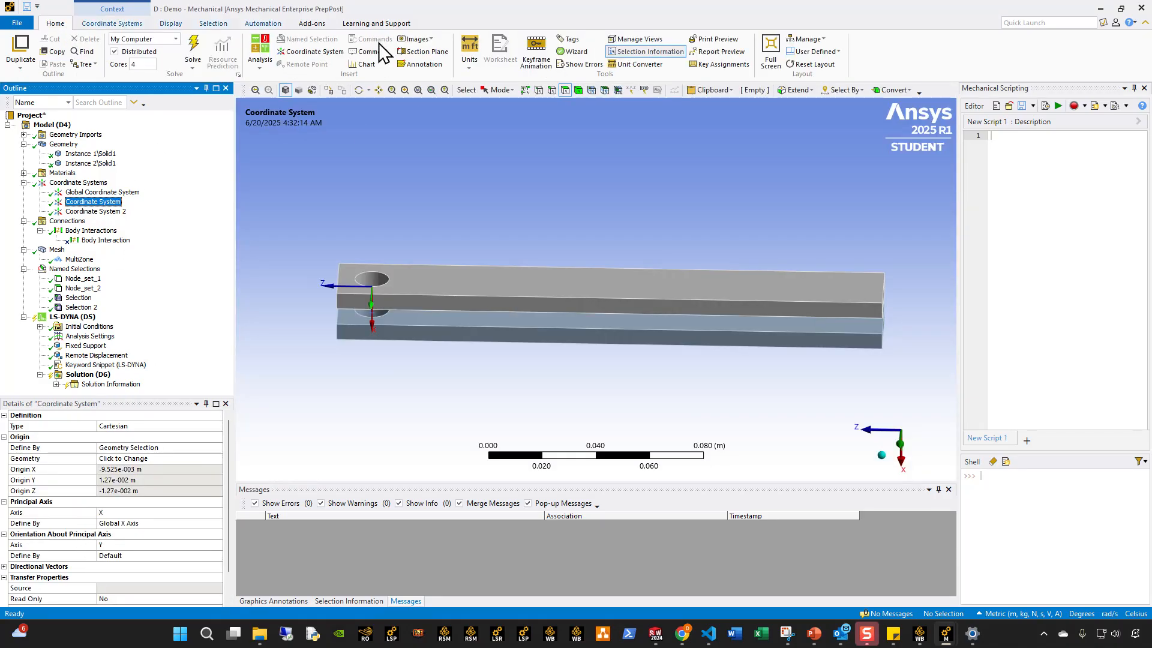
left_click(470, 57)
left_click(498, 131)
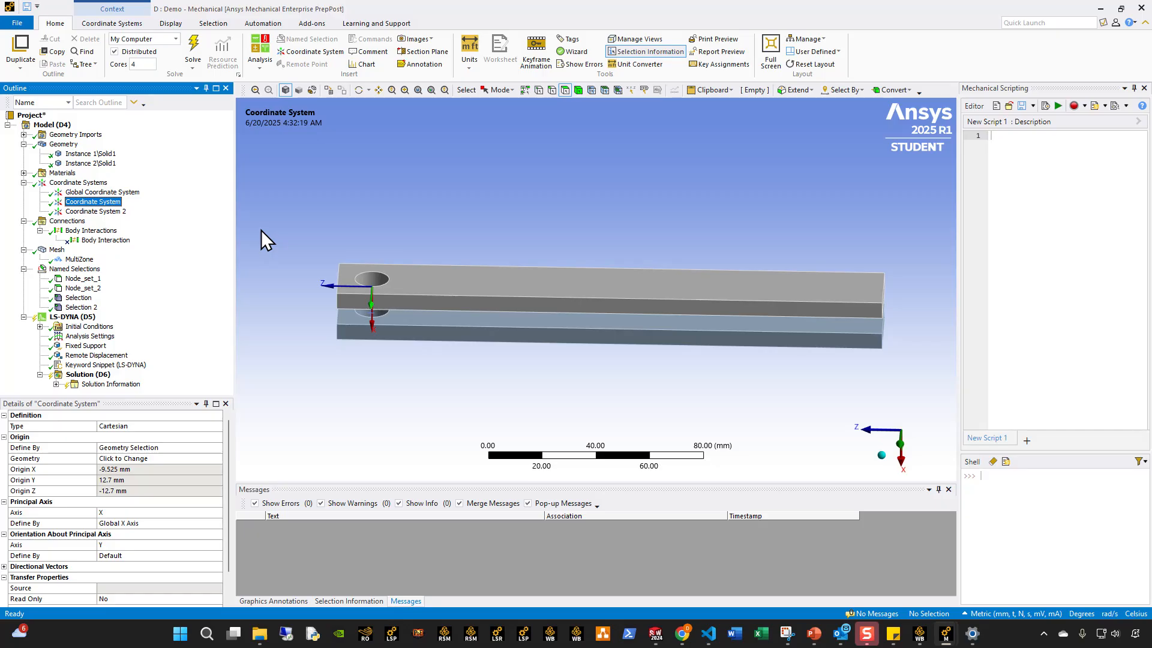
Check the solver unit system in Analysis Settings and compare both coordinate system origins with the joint card's points.
left_click(90, 336)
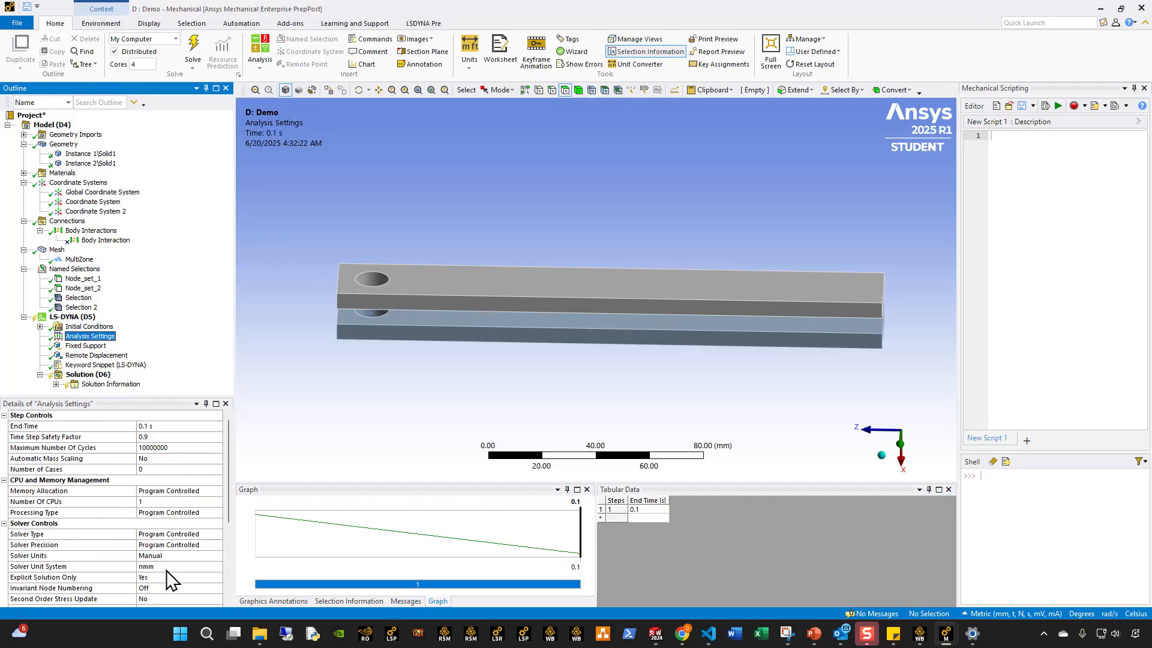
left_click(99, 202)
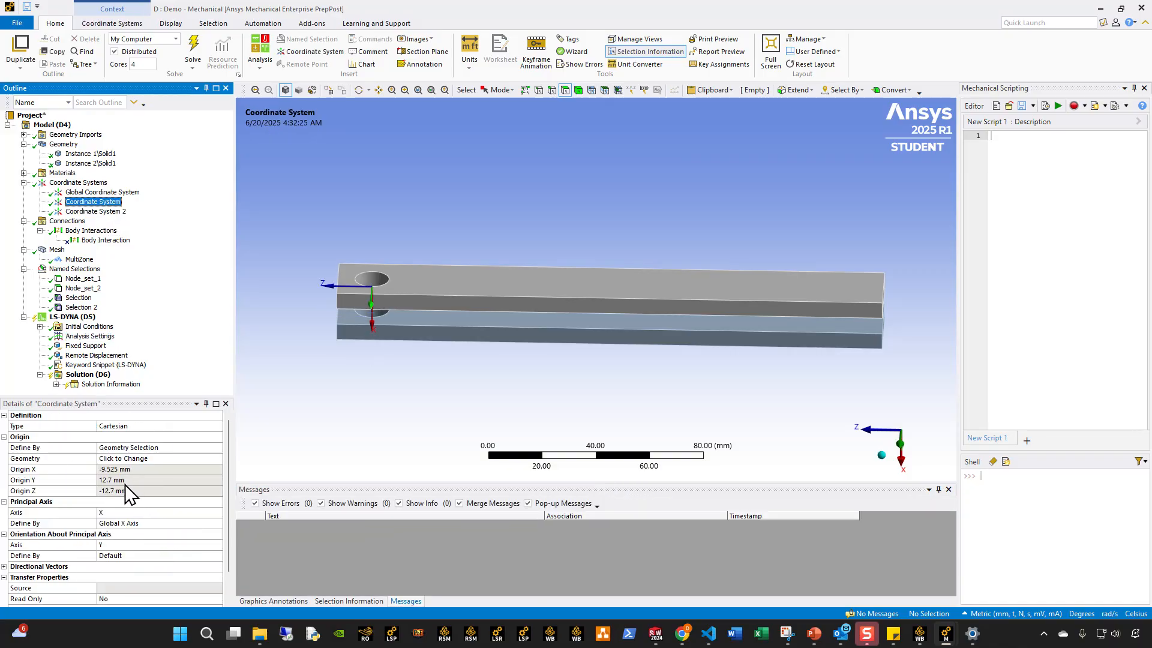
left_click(105, 212)
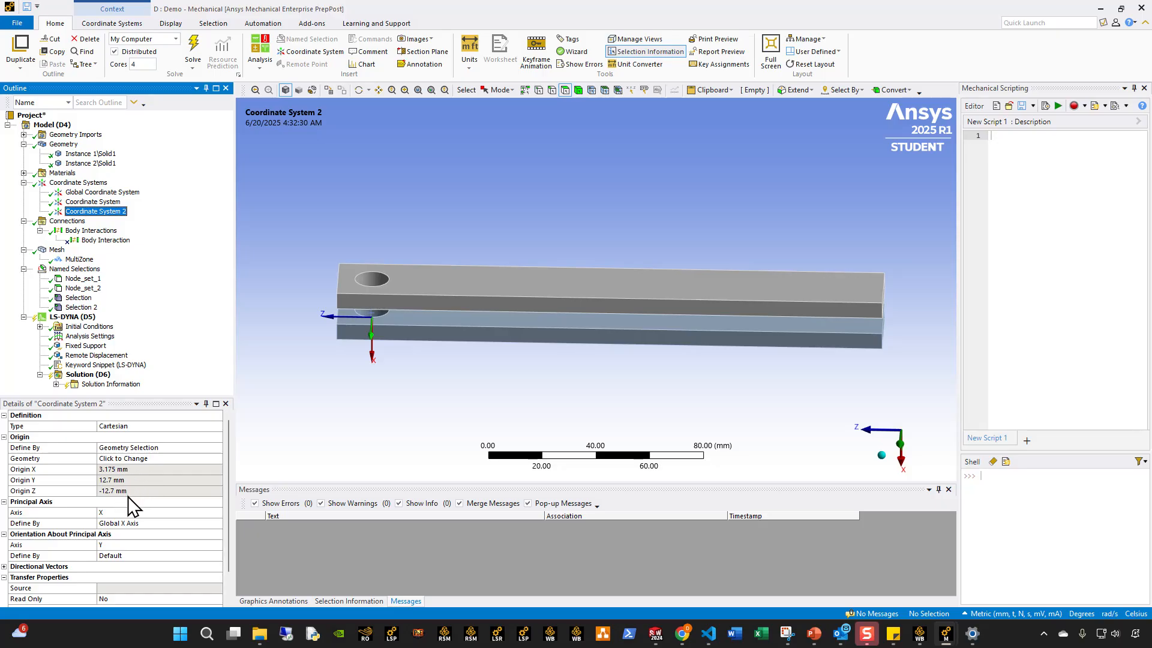
left_click(111, 367)
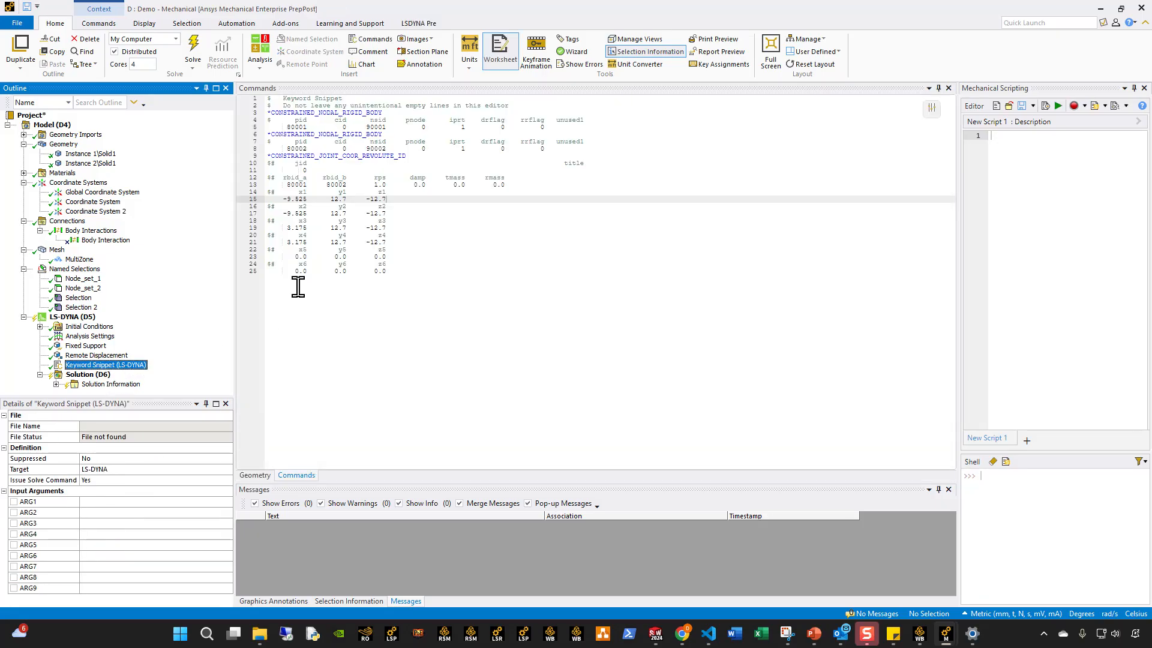
left_click(315, 200)
left_click_drag(419, 248, 264, 198)
left_click(324, 322)
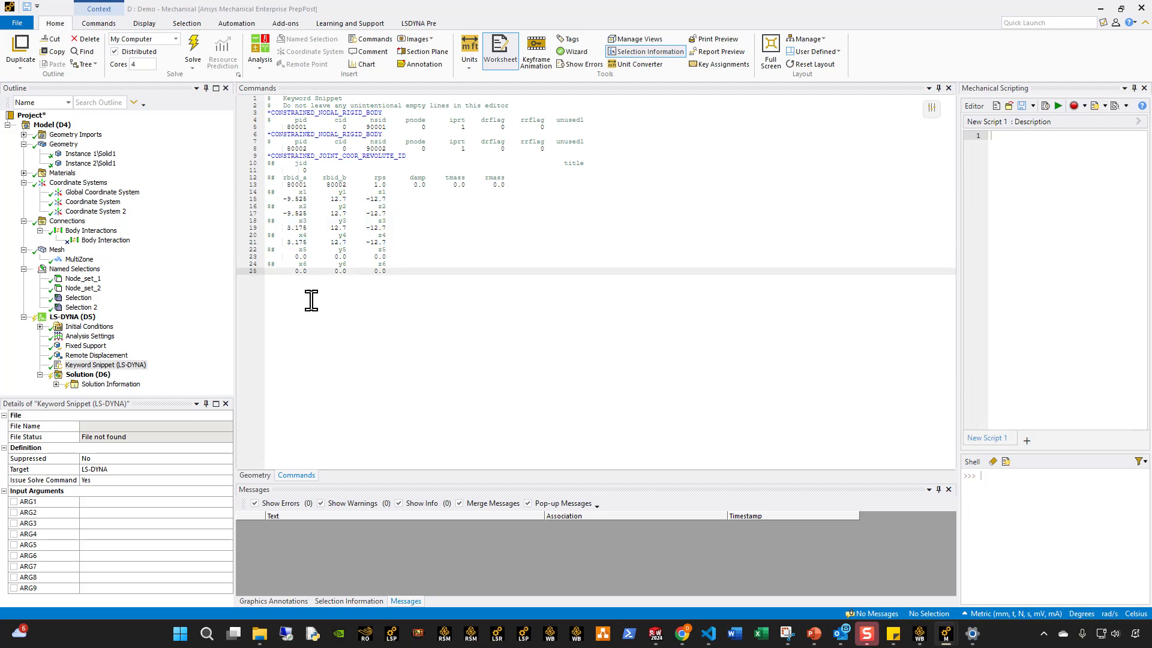
Match the joint card's first two points to Coordinate System, check Coordinate System 2, and review the complete joint definition.
left_click_drag(403, 213, 248, 197)
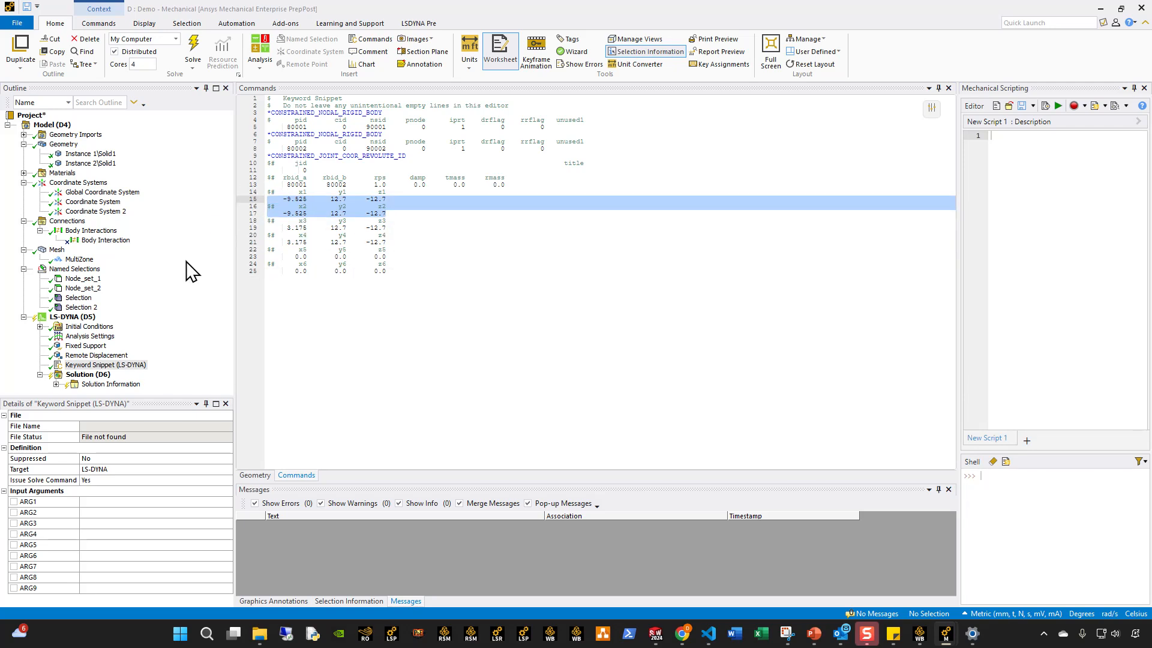
left_click(95, 211)
left_click(94, 202)
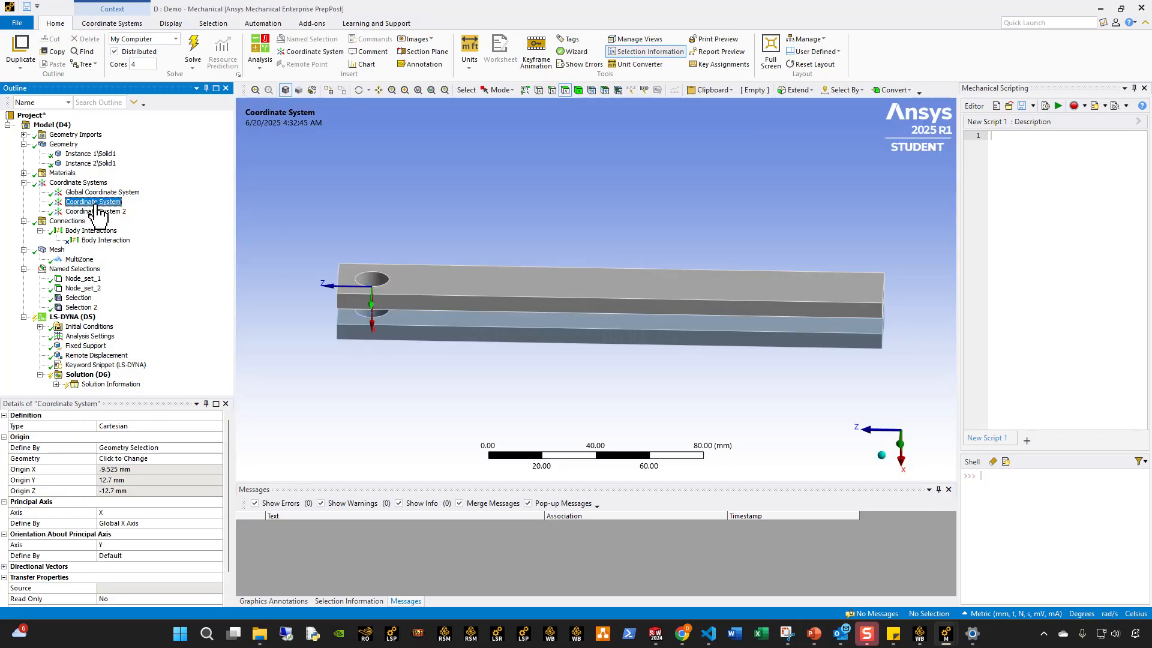
left_click(95, 212)
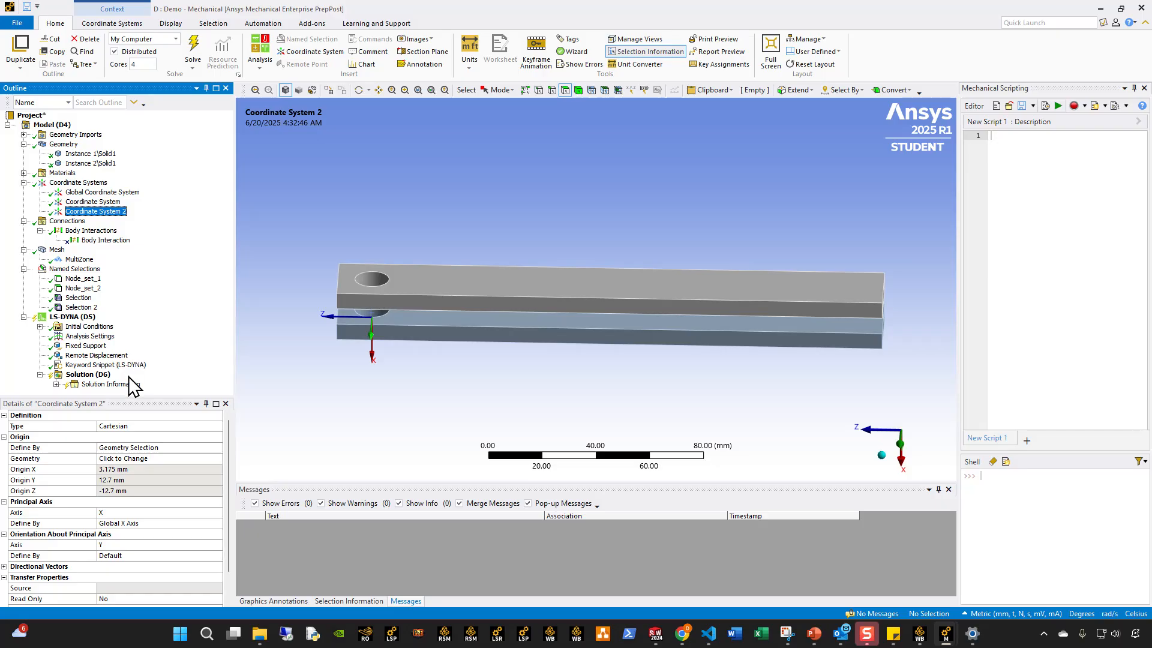
left_click(103, 365)
left_click_drag(412, 265, 266, 155)
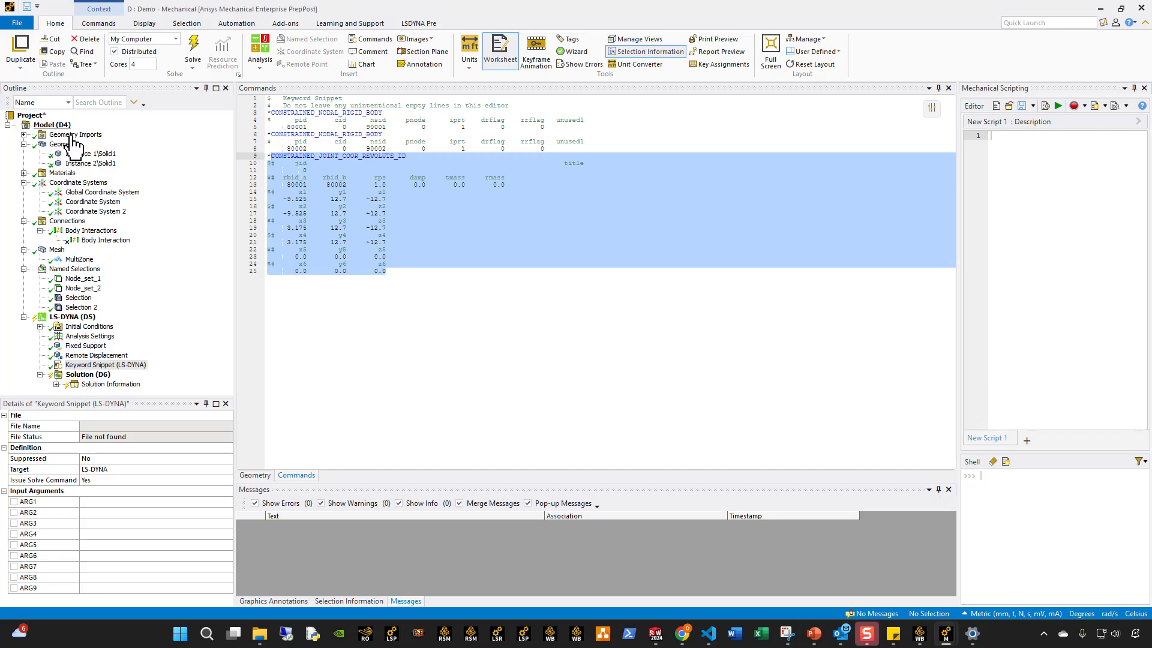
Insert a Joint object under Connections.
right_click(52, 125)
left_click(4, 262)
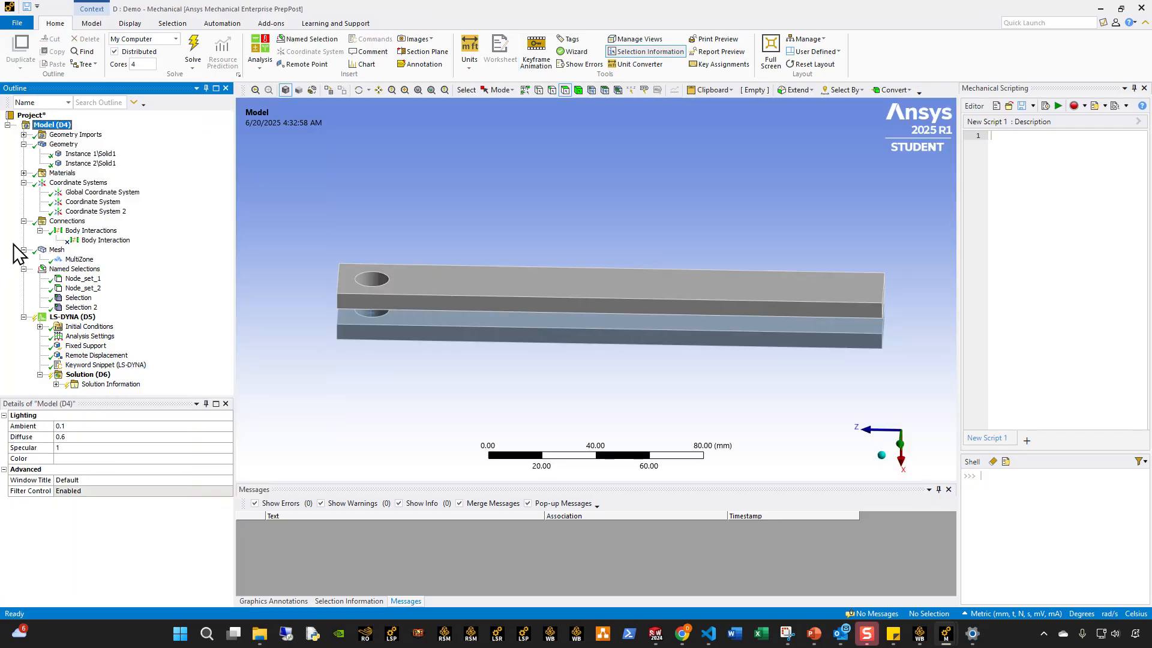
right_click(58, 224)
mouse_move(103, 235)
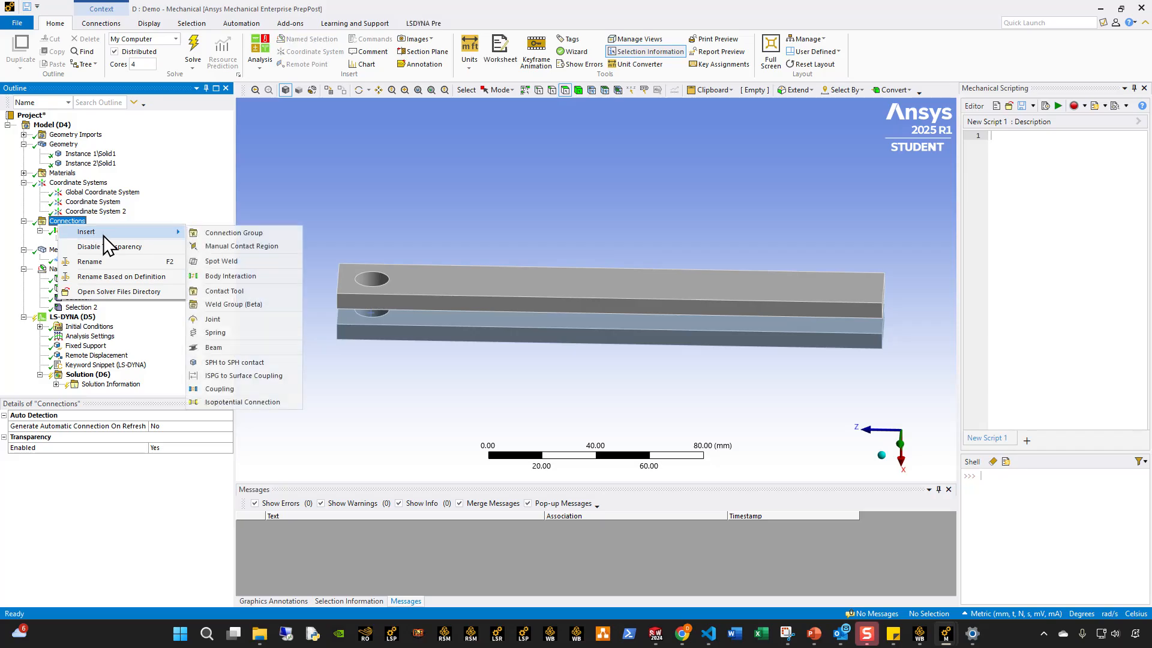
left_click(230, 316)
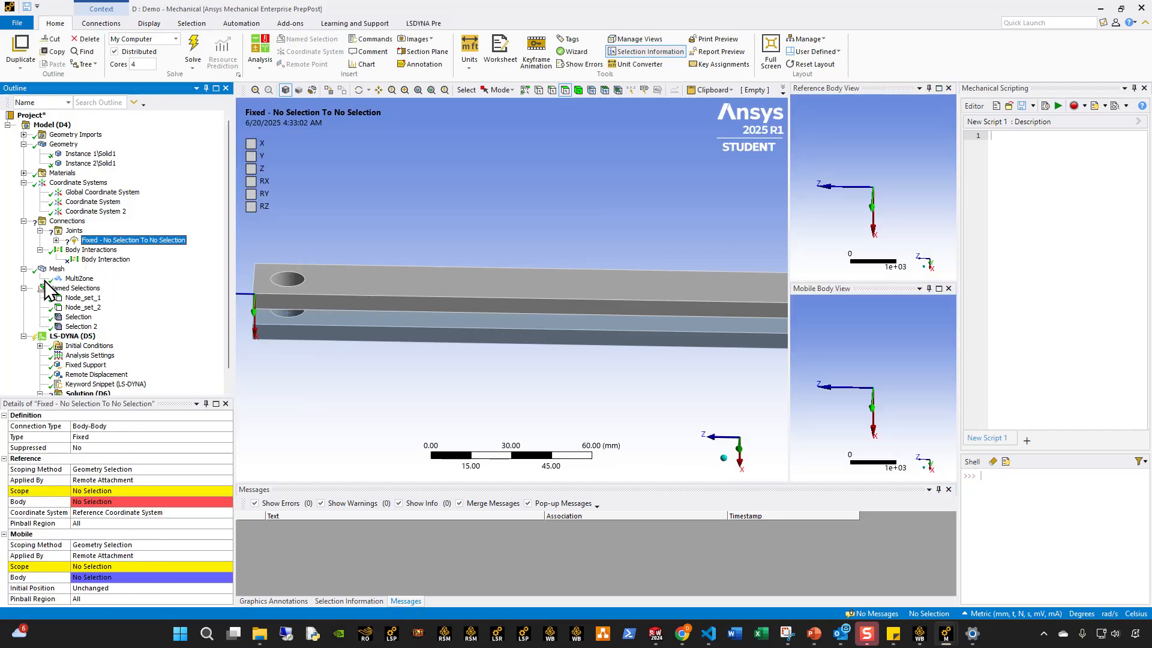
Delete the unscoped fixed joint and the empty Joints group from Connections.
right_click(132, 240)
left_click(168, 402)
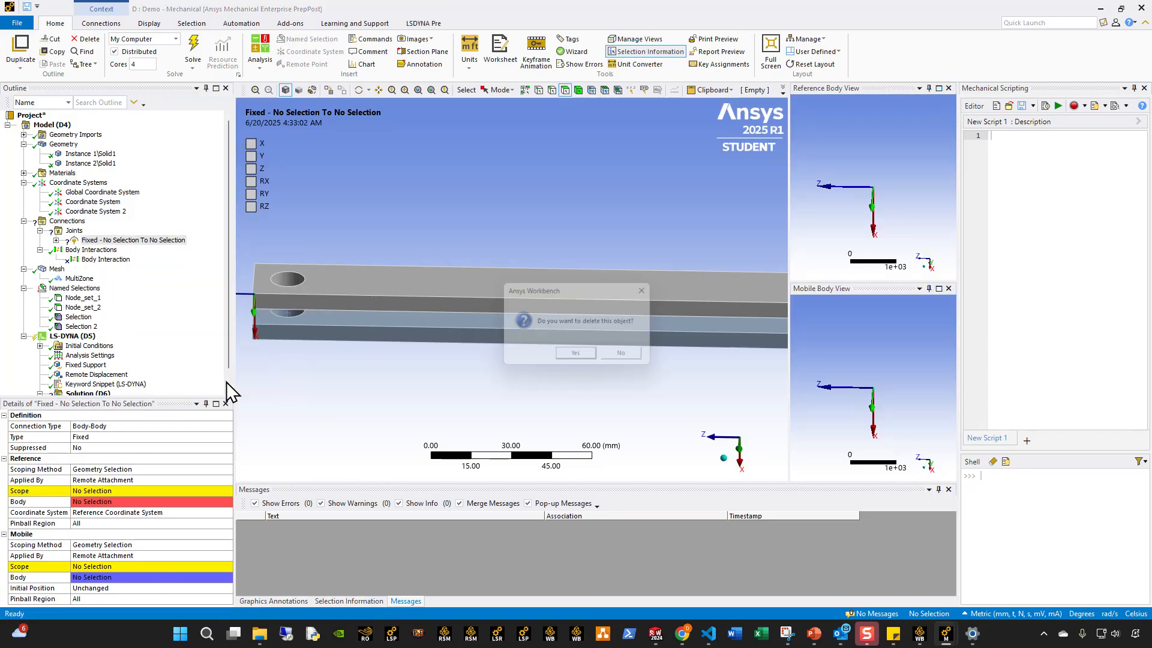
left_click(575, 353)
right_click(71, 232)
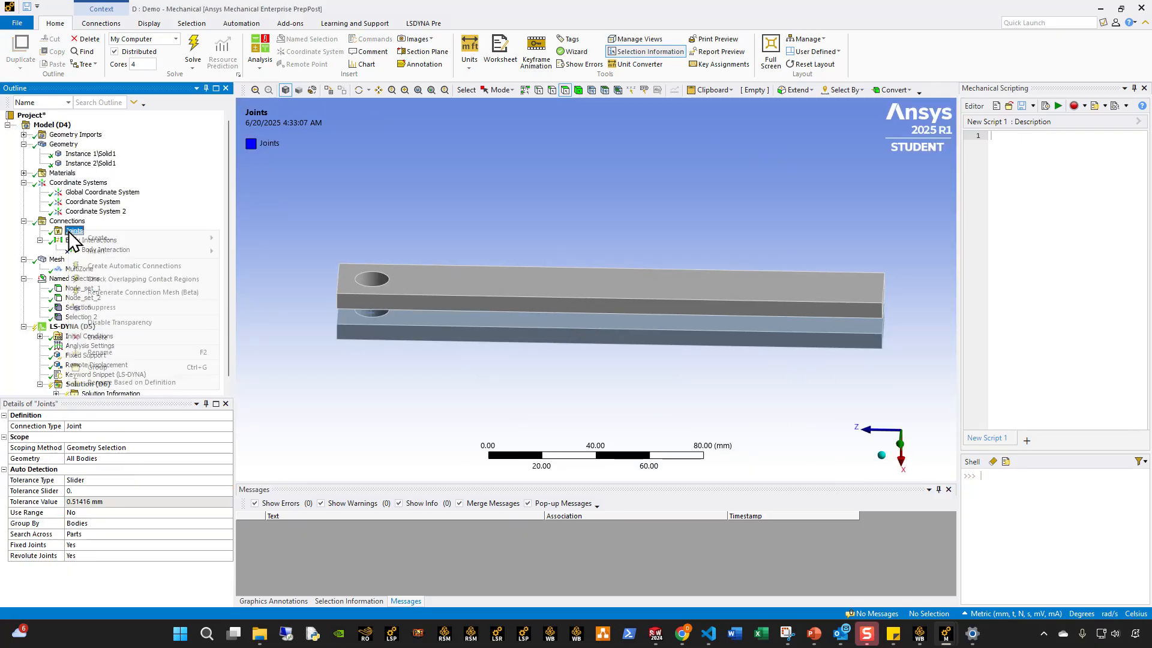
left_click(100, 352)
left_click(587, 356)
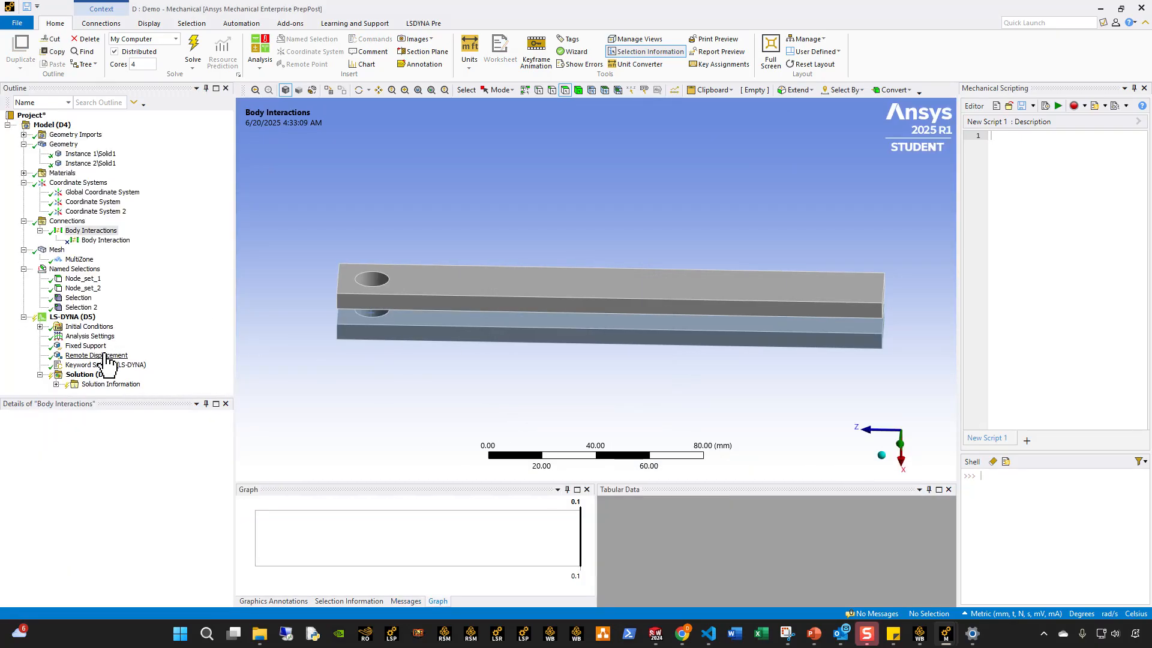
Review the CONSTRAINED_JOINT_COOR_REVOLUTE_ID block in the keyword snippet again.
left_click(96, 355)
left_click(103, 365)
left_click_drag(414, 275, 260, 158)
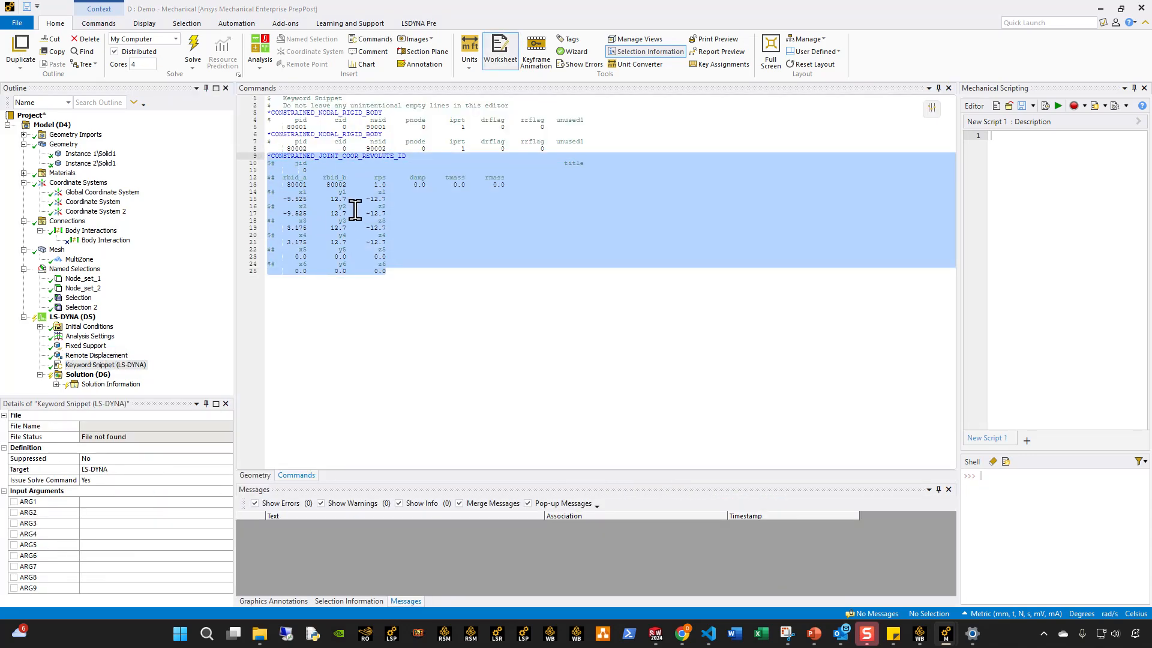
left_click(395, 276)
Start writing the LS-DYNA input file from the Solution and cancel without saving it.
left_click(67, 317)
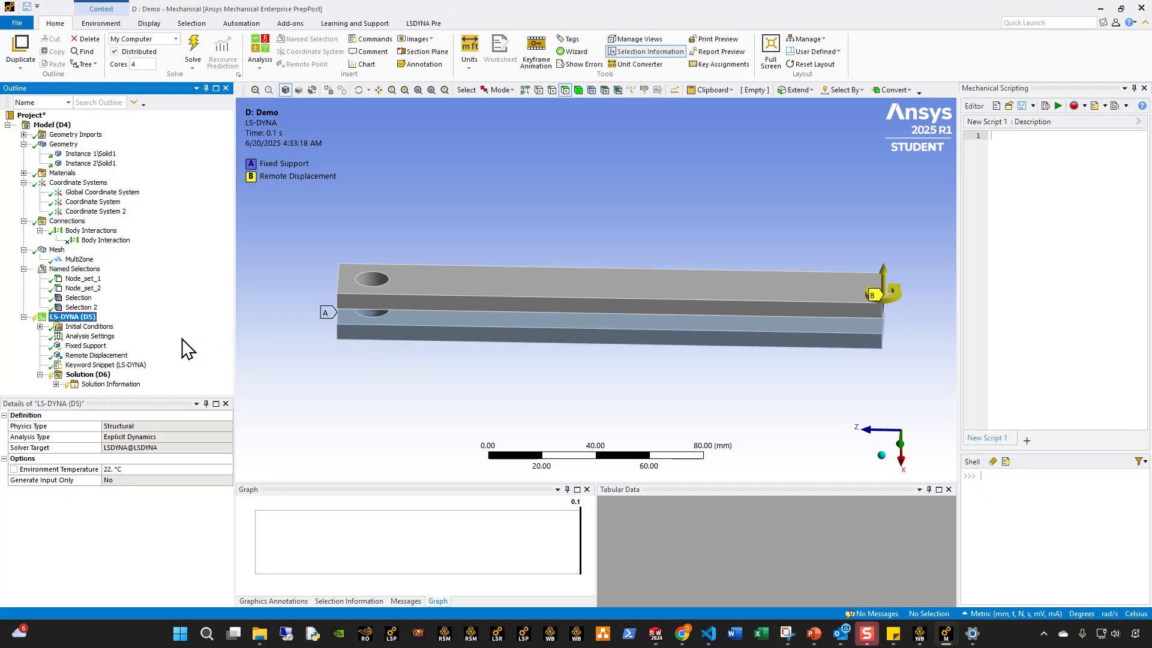
left_click(84, 366)
left_click(81, 375)
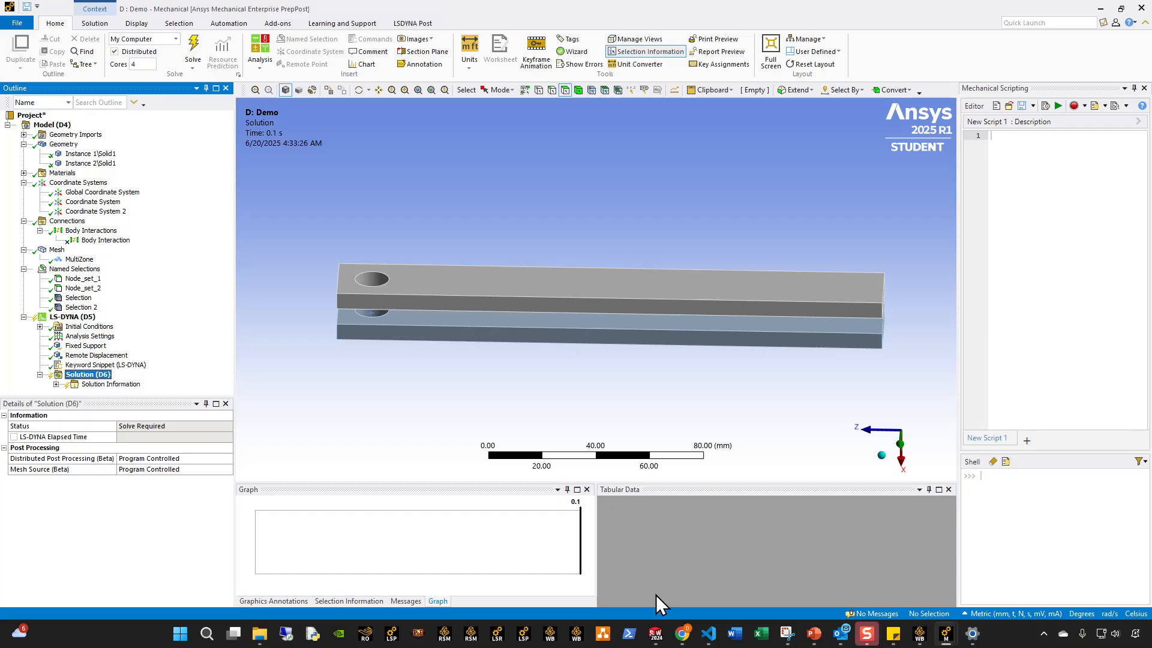
left_click(87, 24)
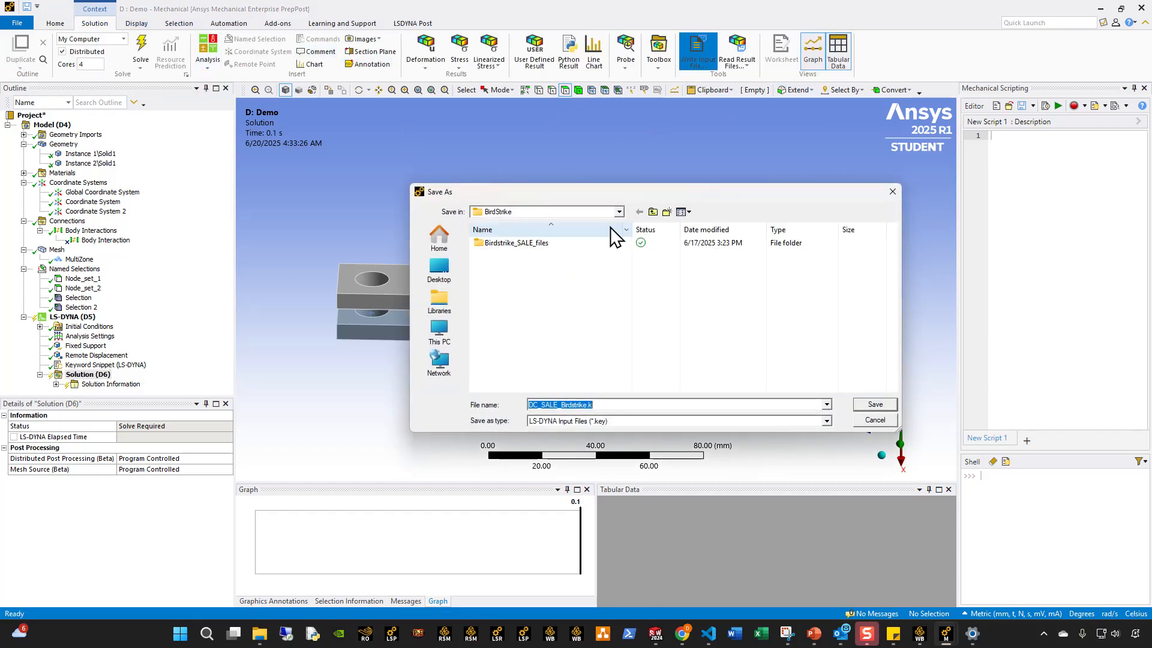
key("Escape")
Switch to the PowerPoint presentation to view the revolute joint animation.
left_click(813, 642)
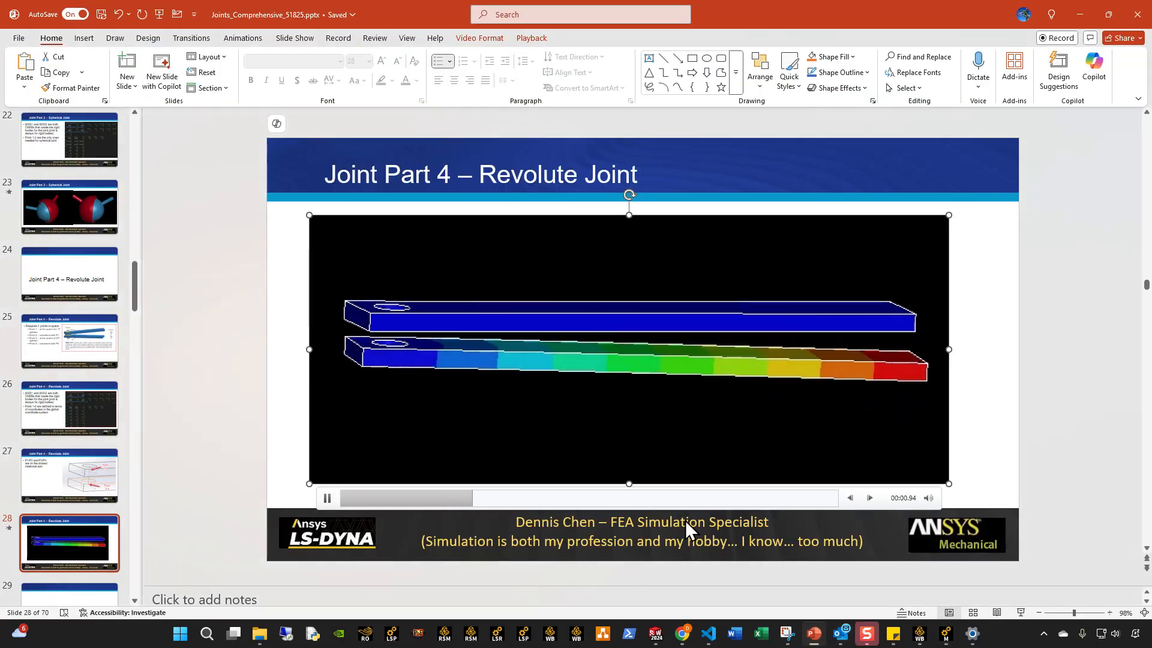